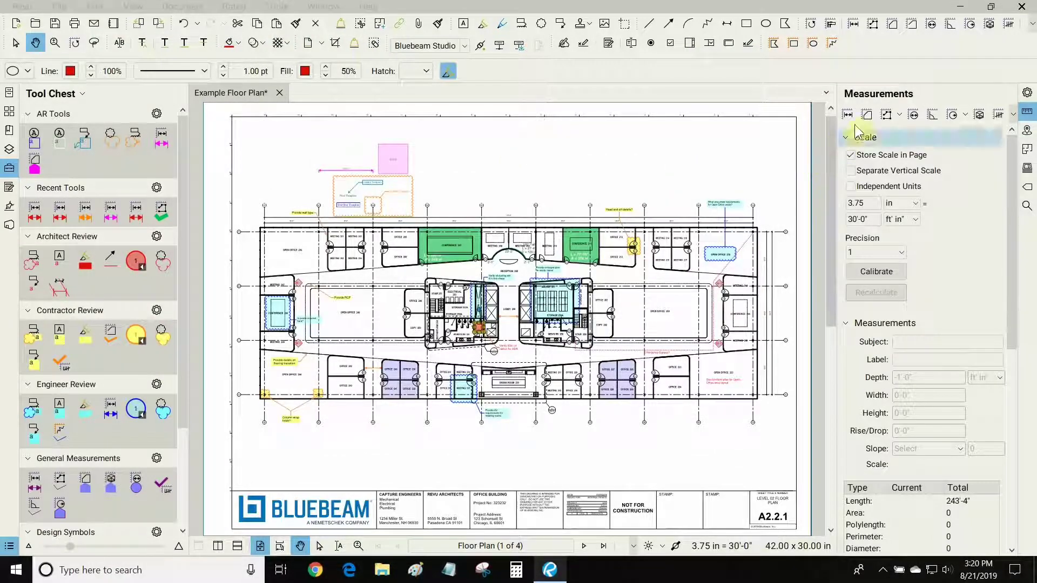
# Measure a 30'-0" length from the grid 04 intersection to the grid 05 intersection
pyautogui.click(849, 115)
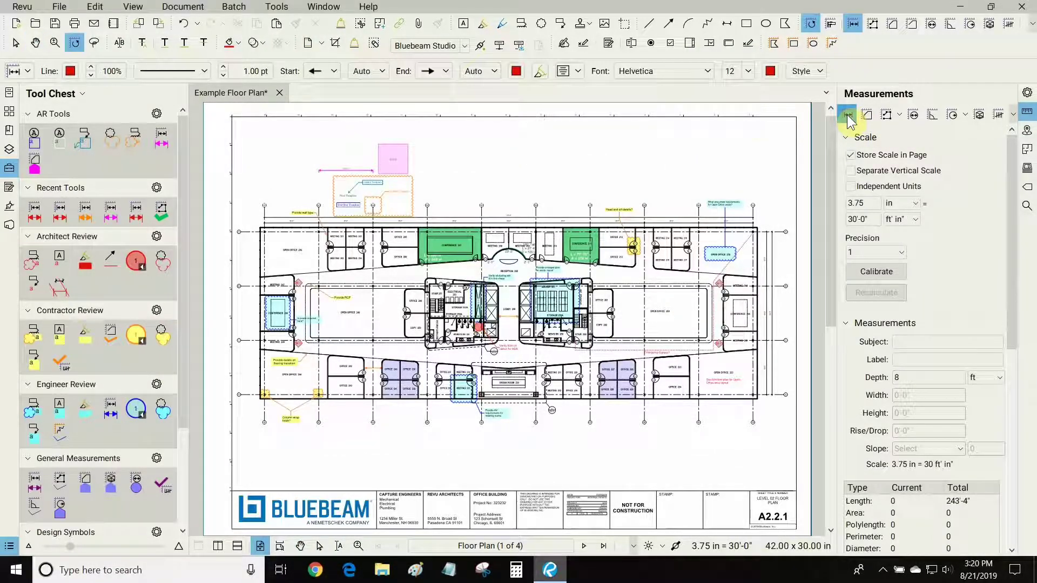
pyautogui.scroll(4, 448, 204)
pyautogui.scroll(8, 441, 207)
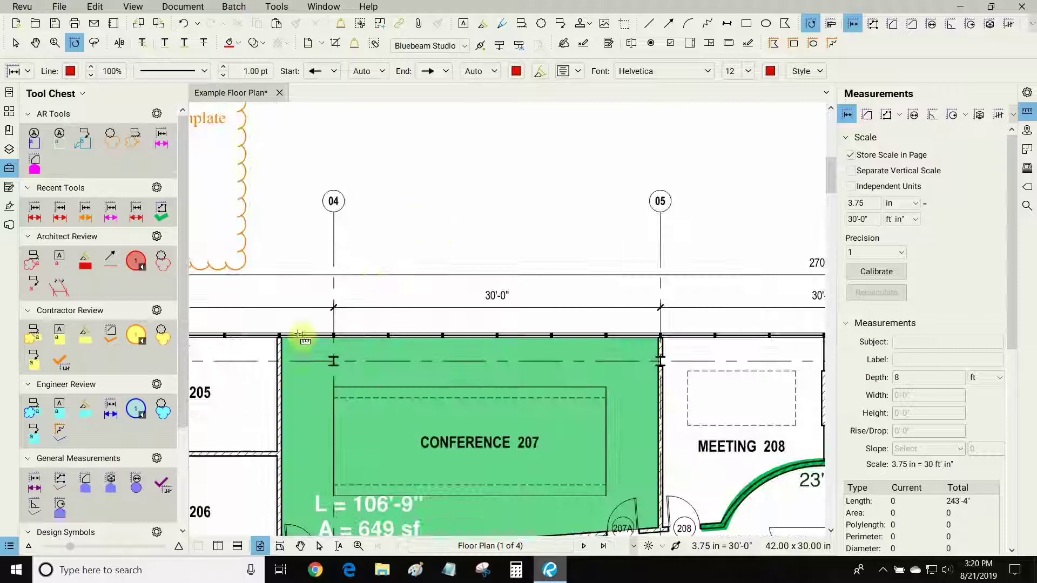
pyautogui.scroll(-3, 334, 295)
pyautogui.click(337, 296)
pyautogui.scroll(2, 594, 211)
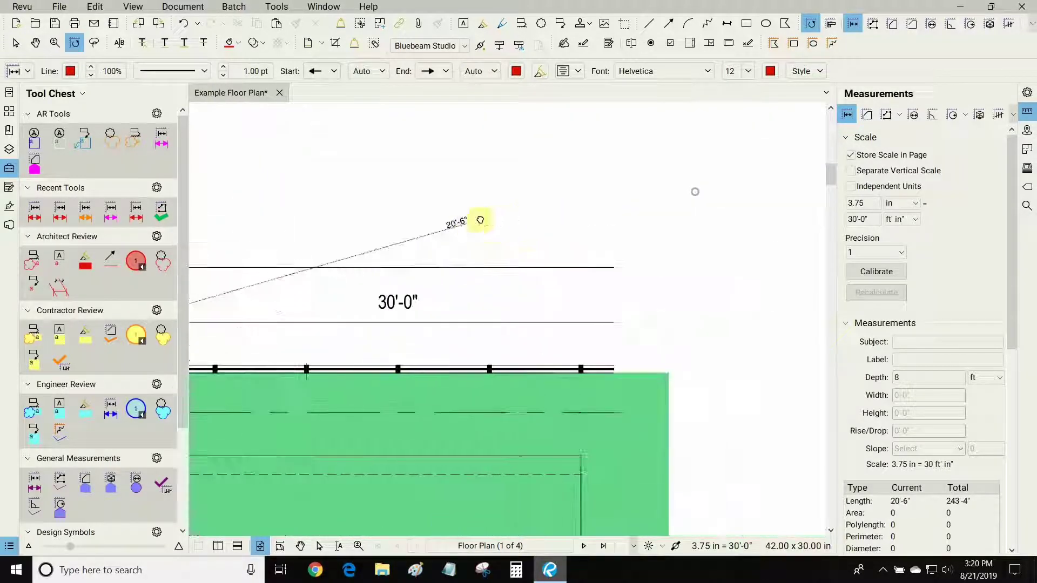
pyautogui.scroll(3, 665, 318)
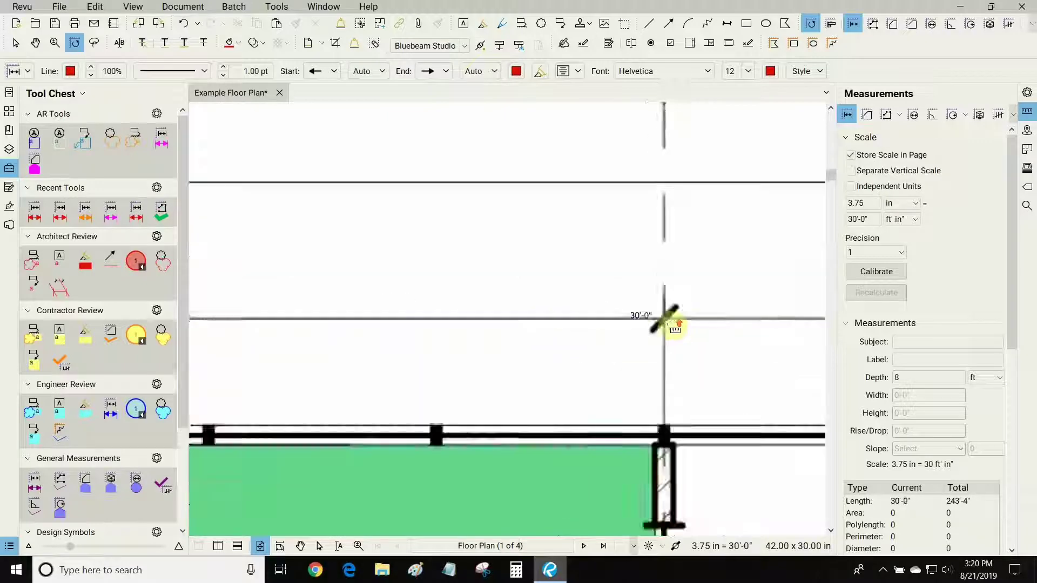
pyautogui.click(662, 319)
pyautogui.scroll(-2, 662, 318)
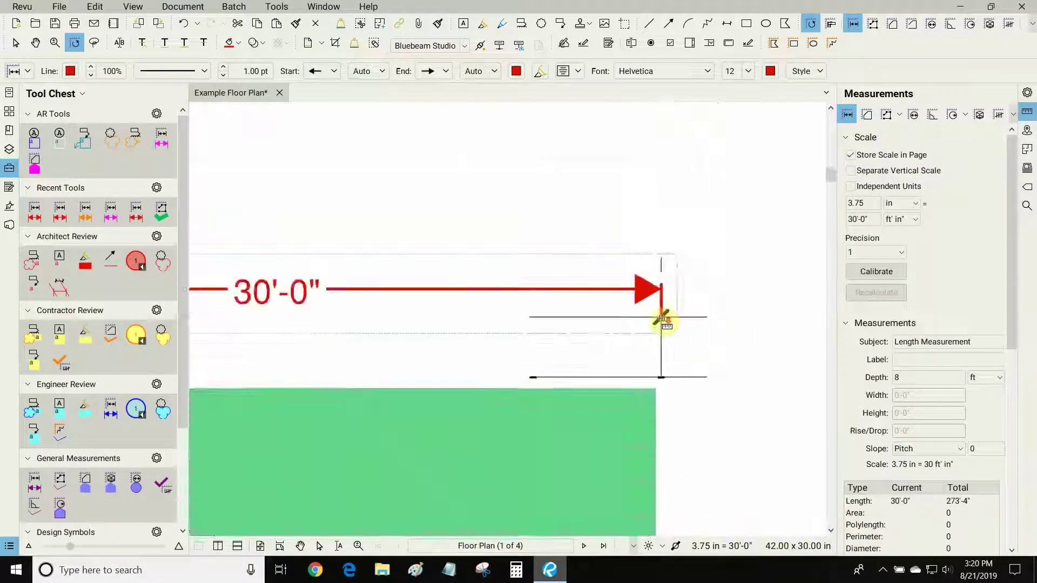
pyautogui.scroll(2, 549, 213)
pyautogui.press('Escape')
# Move the new 30'-0" measurement up above the existing black dimension
pyautogui.scroll(-2, 529, 206)
pyautogui.moveTo(505, 195); pyautogui.dragTo(533, 254)
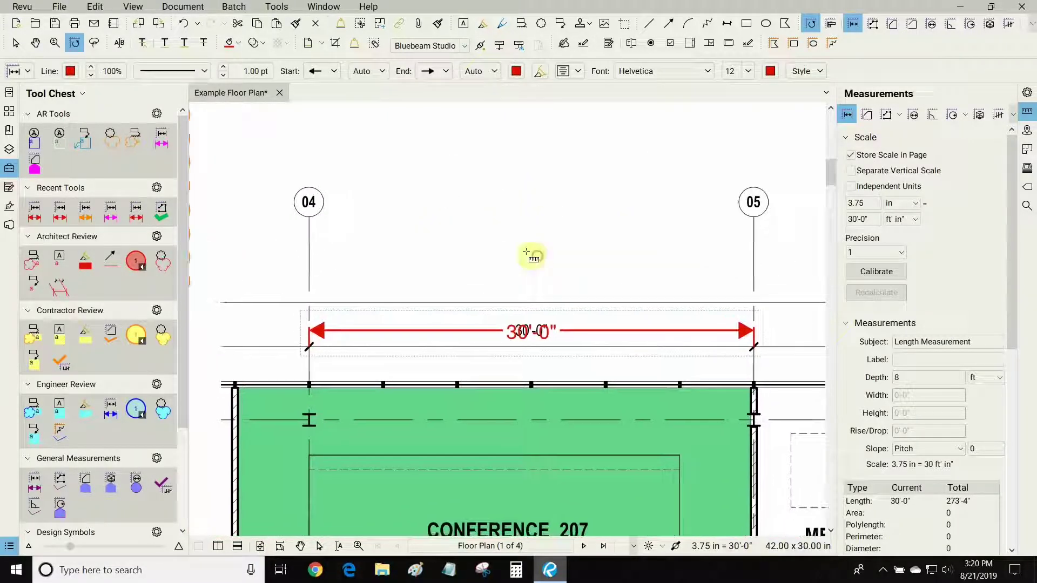
pyautogui.click(417, 333)
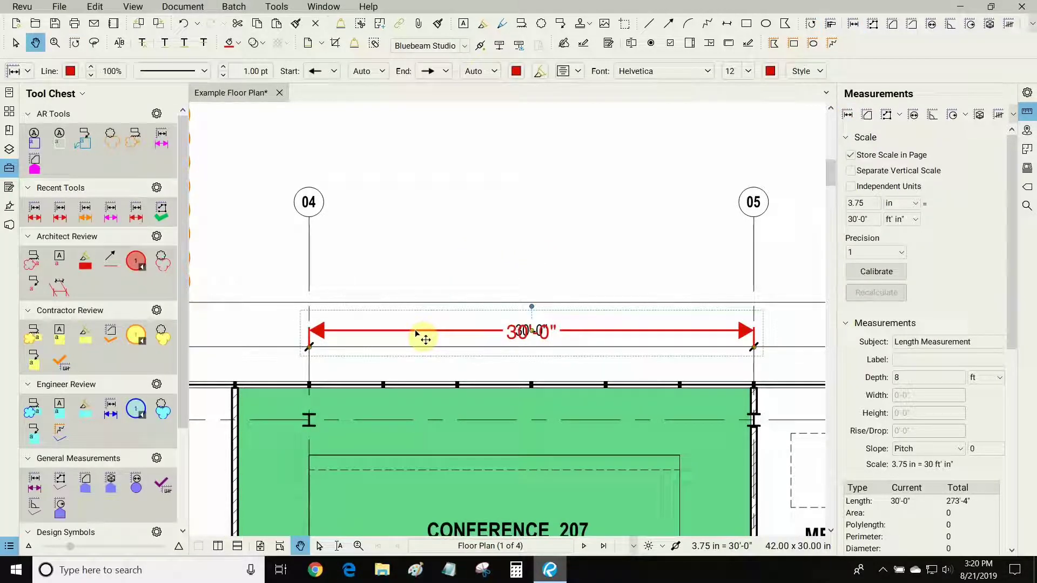
pyautogui.moveTo(417, 334); pyautogui.dragTo(419, 266)
# Raise the red 30'-0" dimension line above the 04 and 05 grid bubbles
pyautogui.press('v')
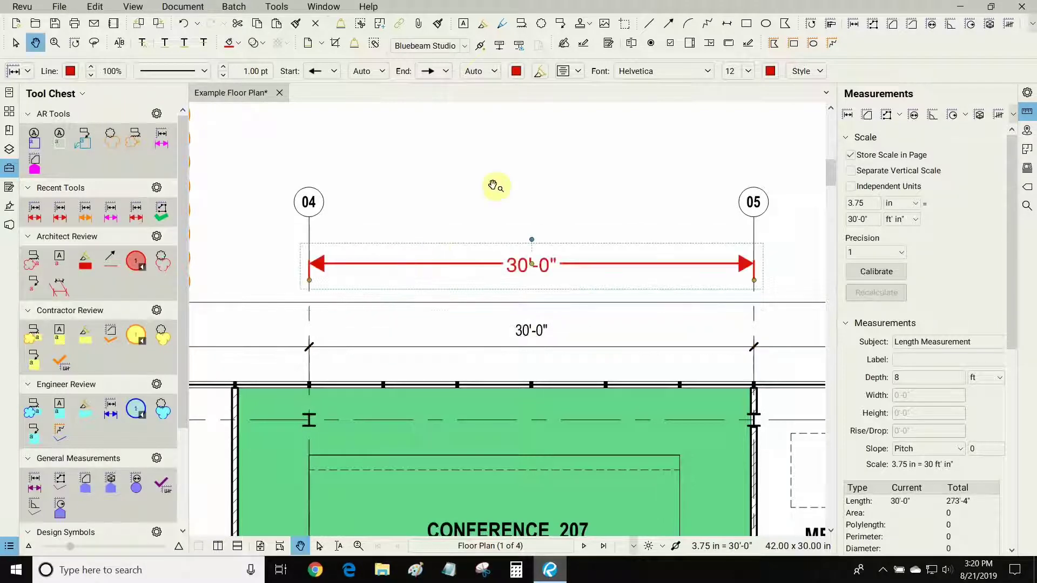
pyautogui.click(521, 204)
pyautogui.moveTo(521, 204); pyautogui.dragTo(493, 225)
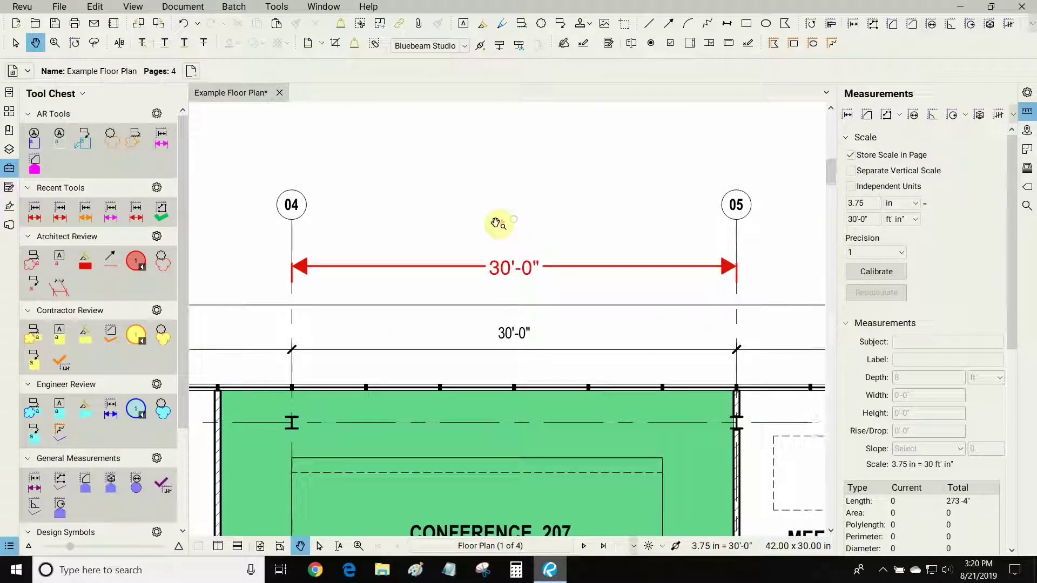
pyautogui.scroll(1, 494, 224)
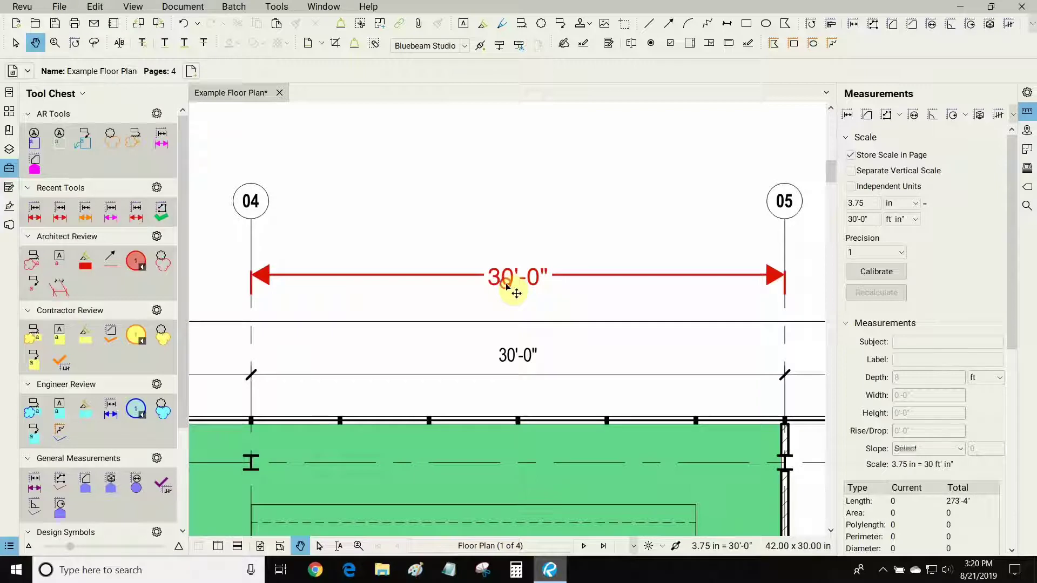
pyautogui.click(507, 286)
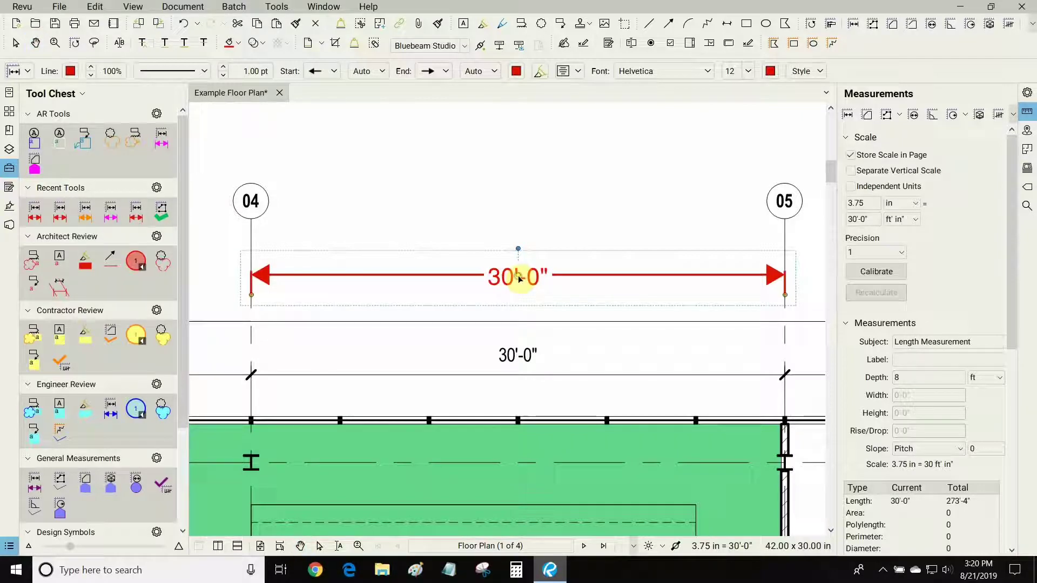
pyautogui.moveTo(520, 278); pyautogui.dragTo(518, 158)
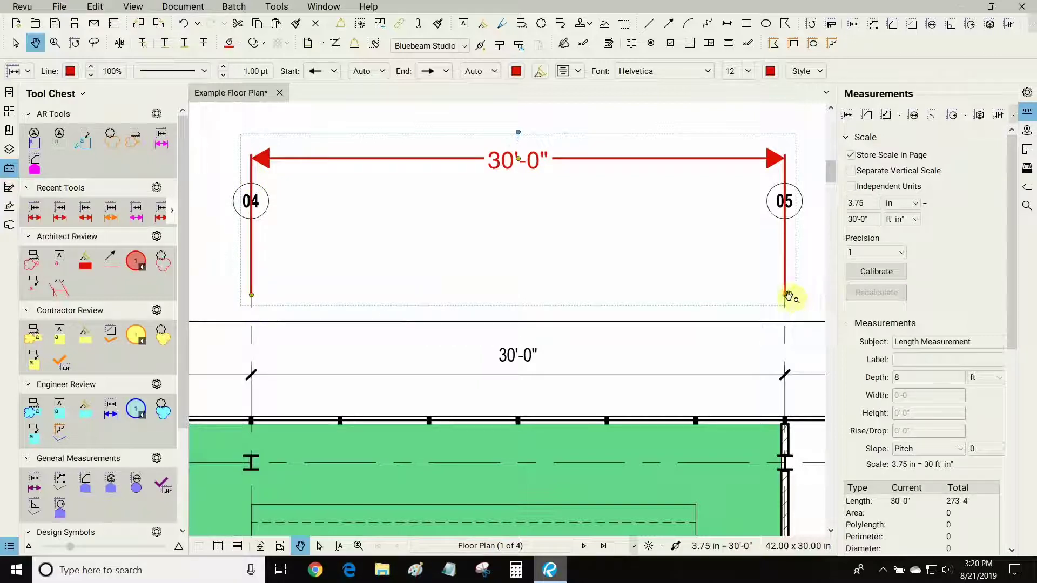
# Lift the 30'-0" caption off the dimension line so it sits above it
pyautogui.moveTo(542, 203)
pyautogui.mouseDown()
pyautogui.moveTo(528, 259)
pyautogui.moveTo(501, 259)
pyautogui.mouseUp()
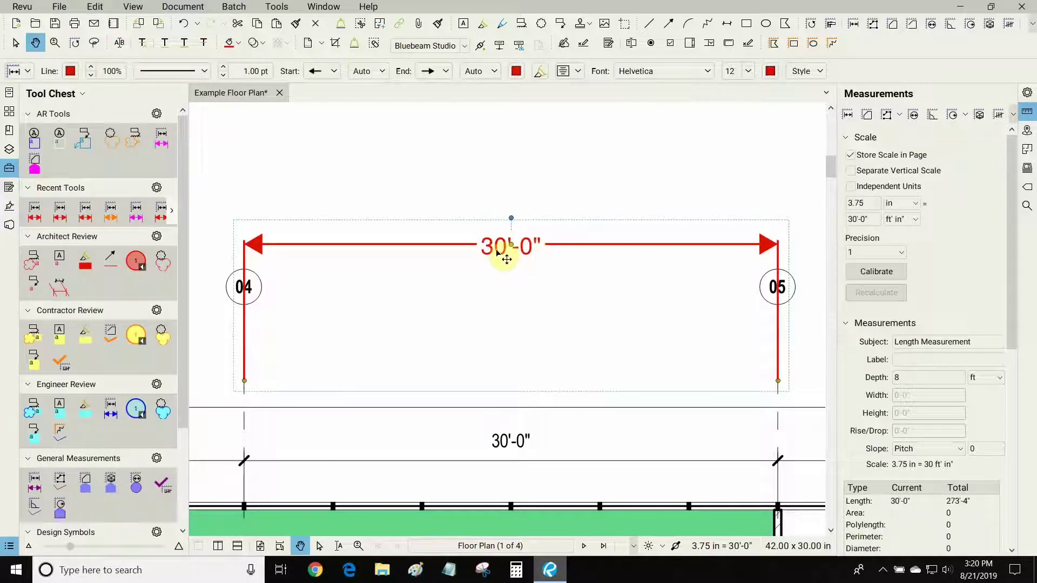
pyautogui.moveTo(497, 252); pyautogui.dragTo(496, 228)
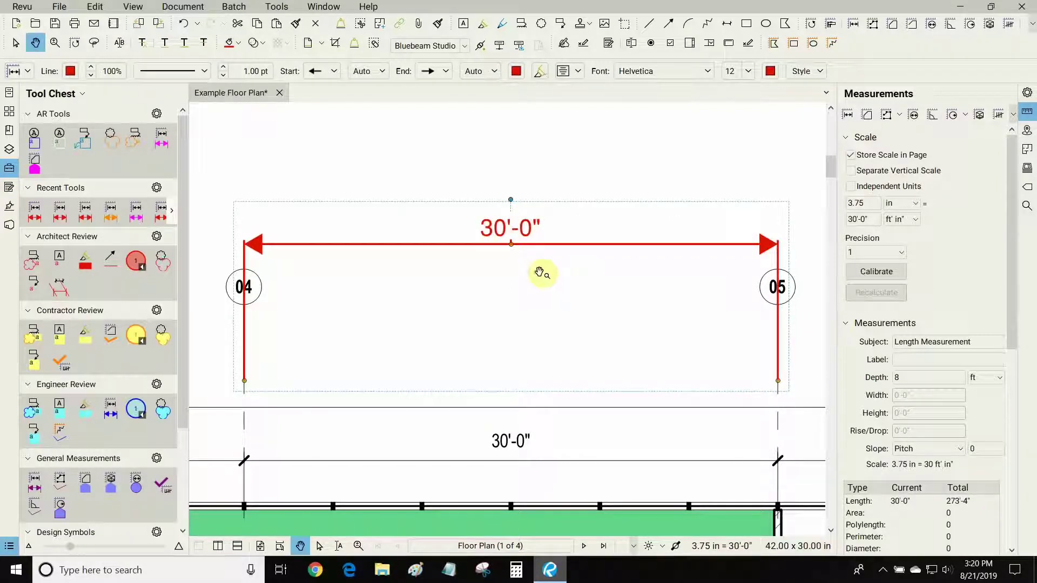
pyautogui.scroll(4, 497, 238)
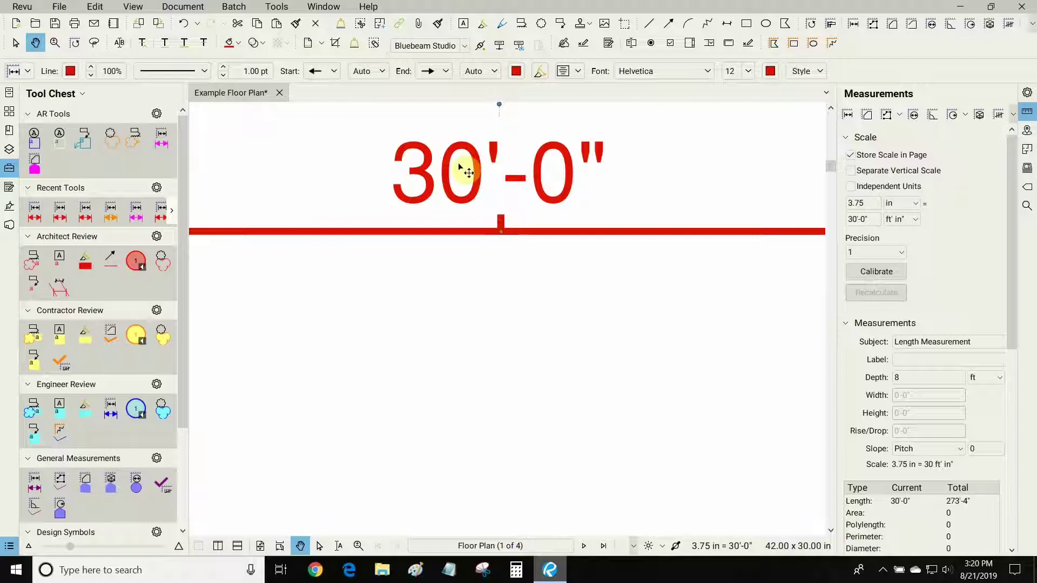
pyautogui.scroll(-3, 579, 241)
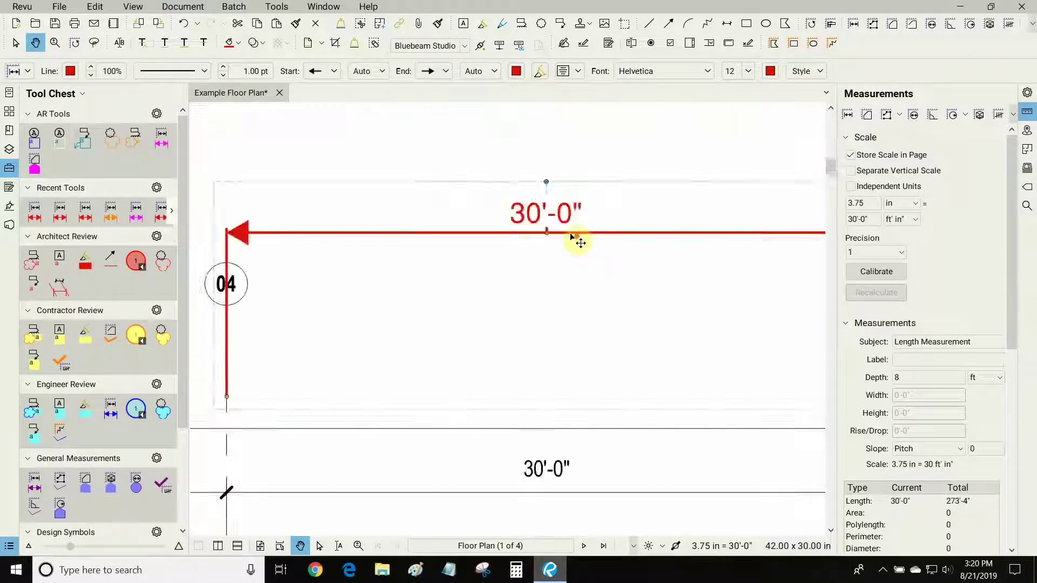
pyautogui.moveTo(536, 263); pyautogui.dragTo(572, 260)
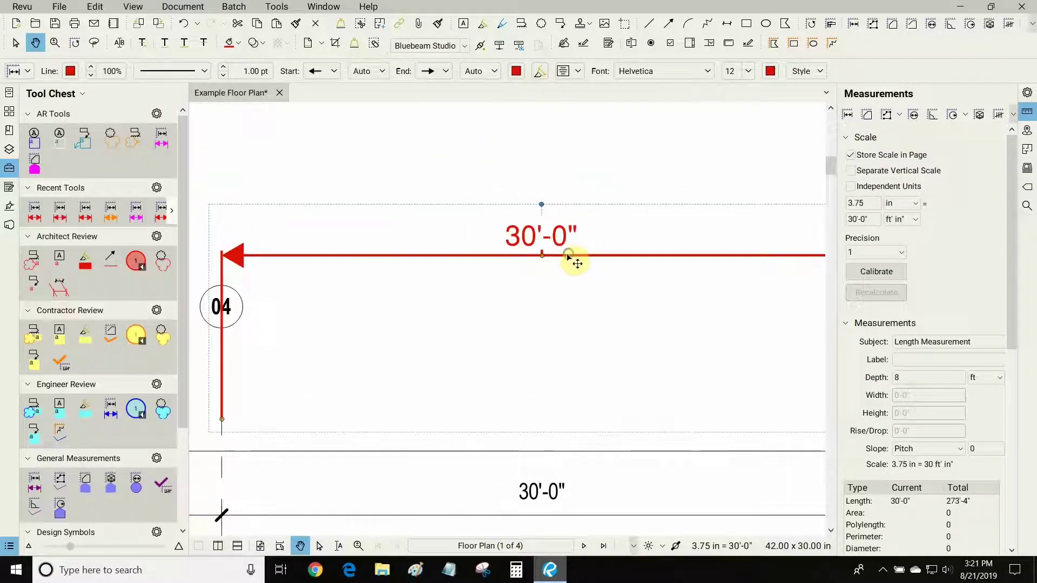
# Turn off the caption's leader line in Properties and shift the measurement up and left
pyautogui.click(1028, 95)
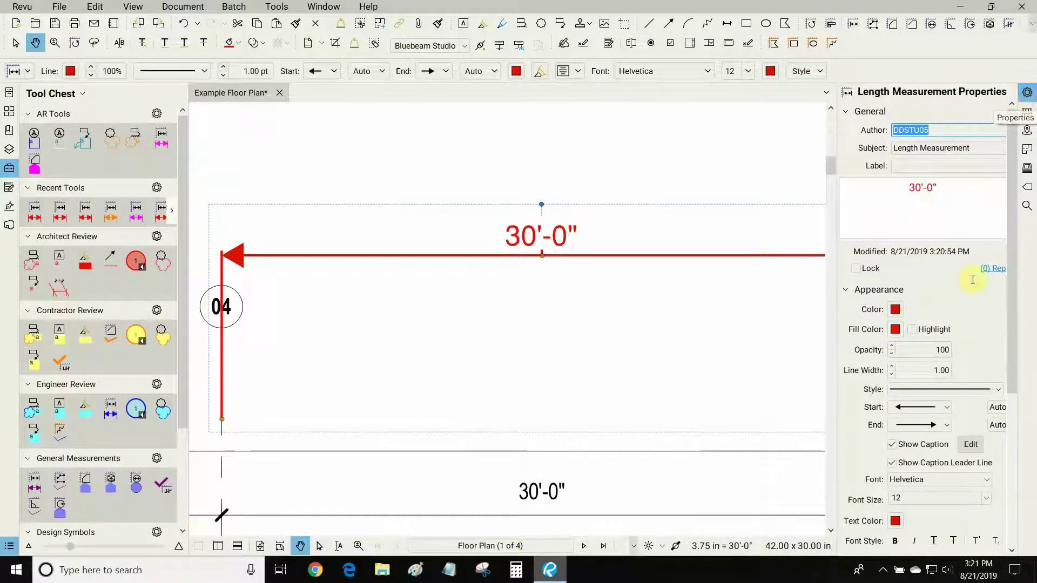
pyautogui.click(892, 464)
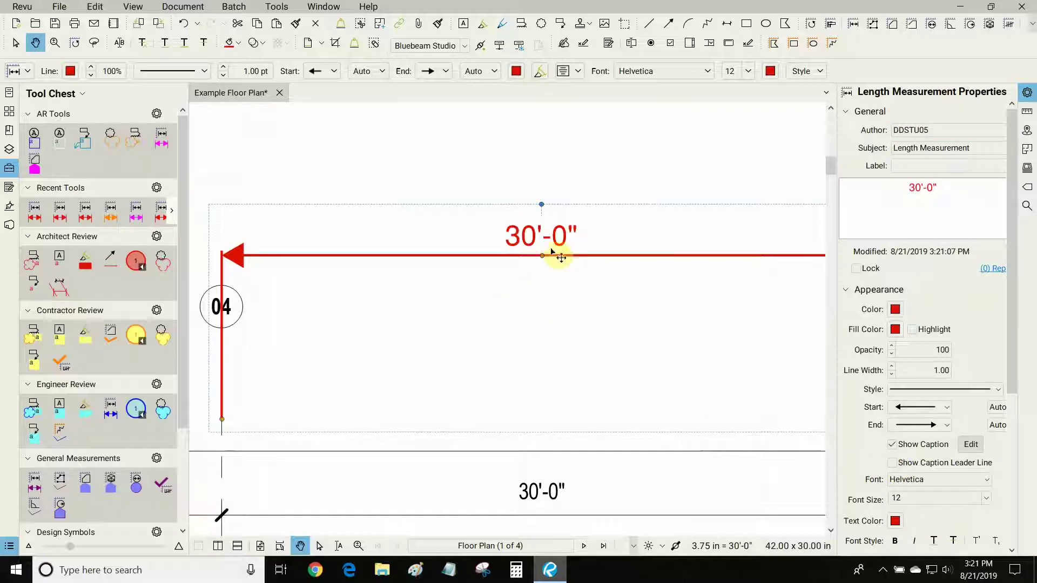
pyautogui.scroll(1, 556, 236)
pyautogui.scroll(1, 560, 238)
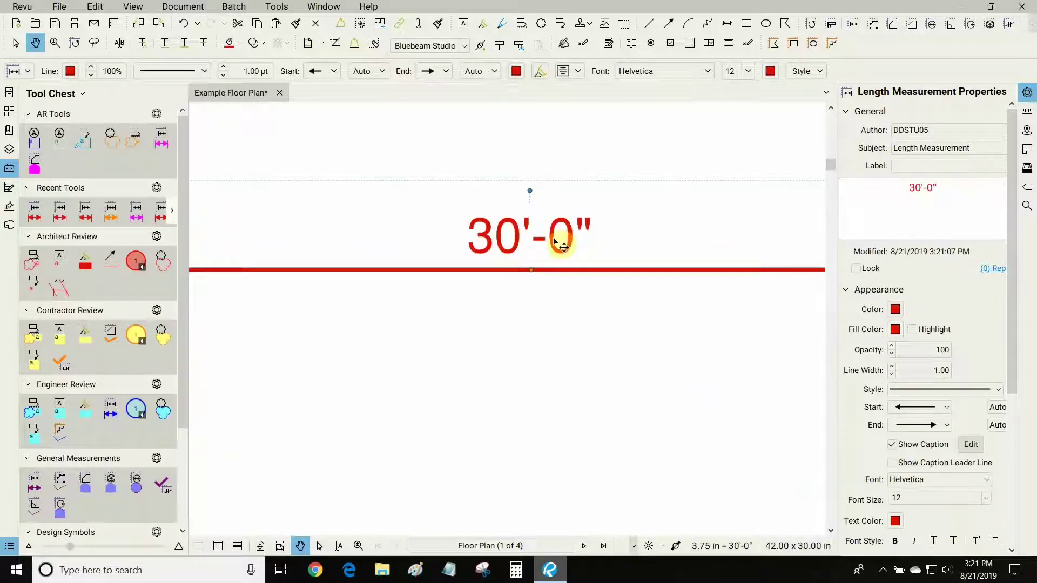
pyautogui.moveTo(560, 245); pyautogui.dragTo(447, 179)
pyautogui.hotkey('shift', 'v')
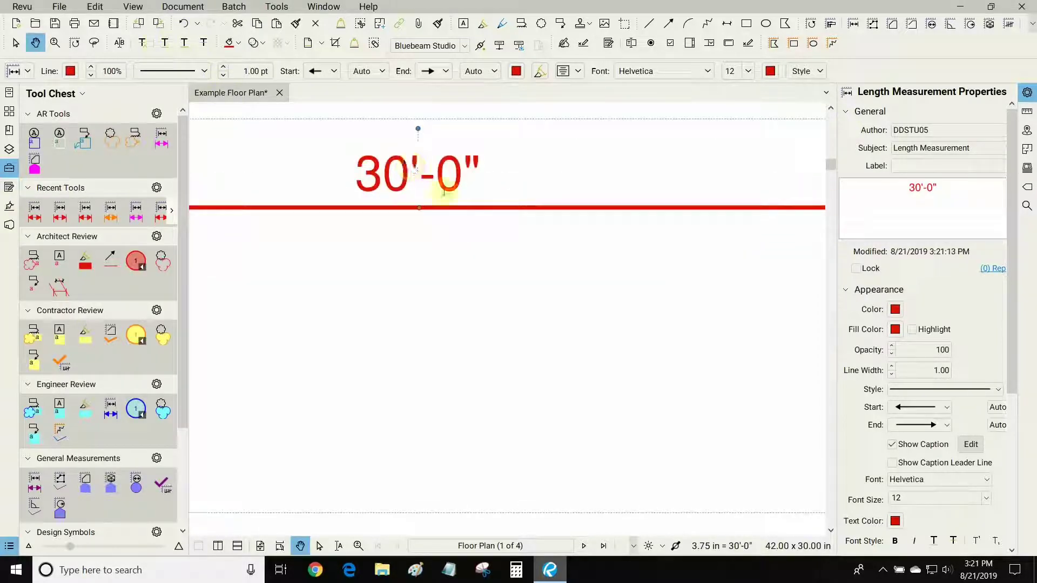
pyautogui.scroll(-3, 447, 178)
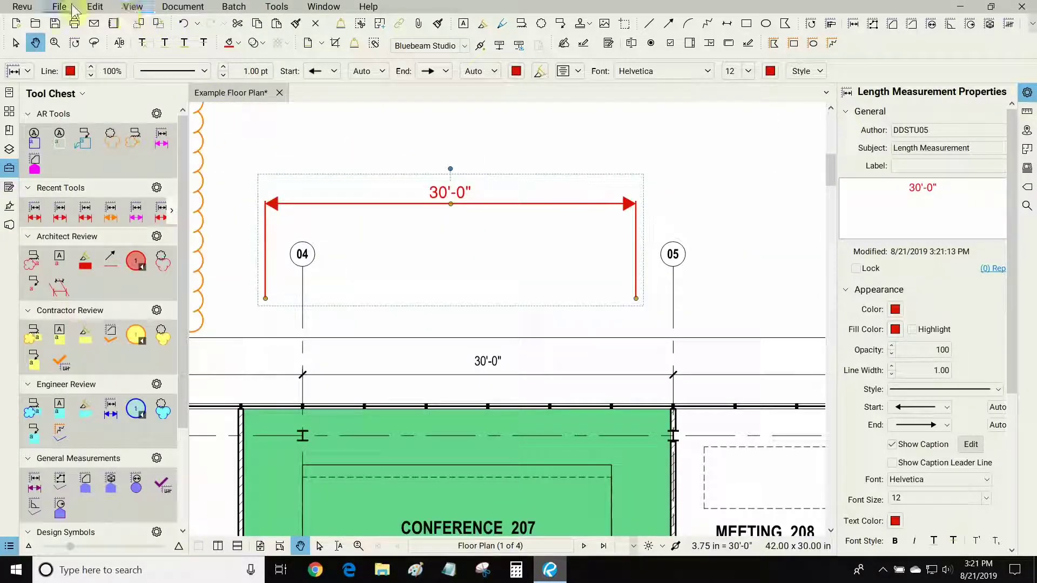
# Undo the measurement's last move and reselect the 30'-0" length measurement
pyautogui.click(91, 8)
pyautogui.click(95, 21)
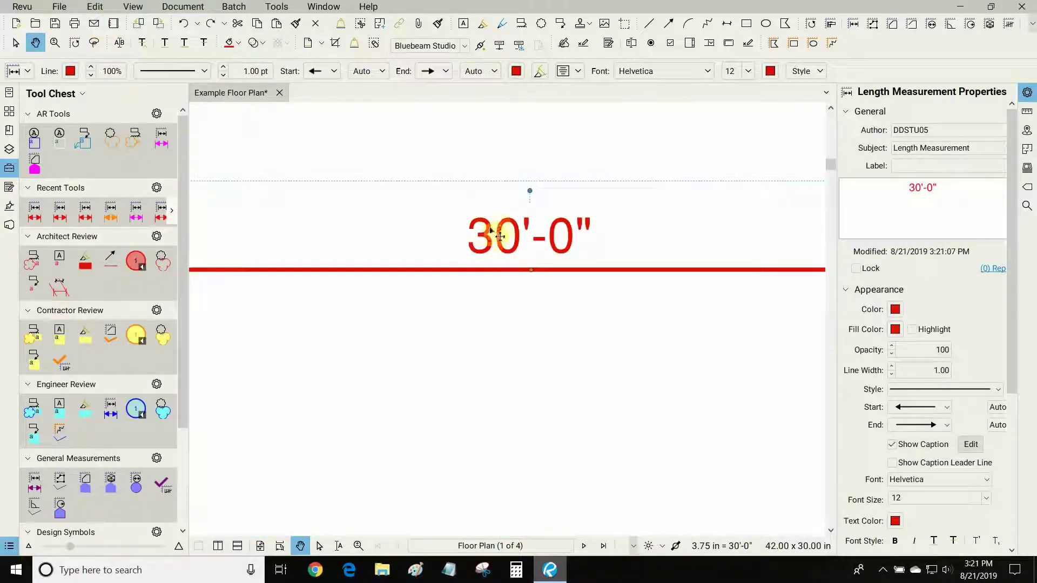
pyautogui.press('Escape')
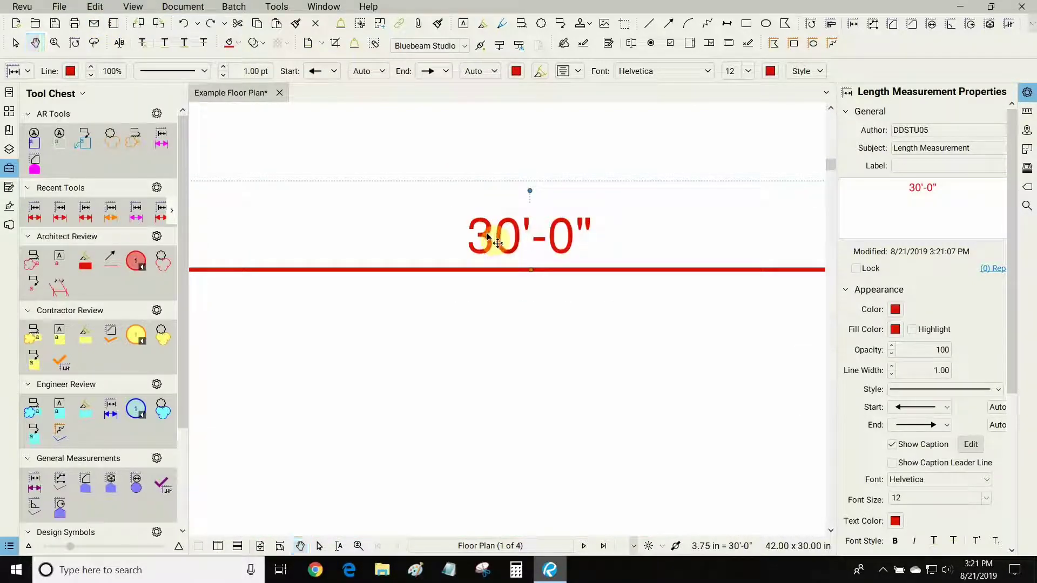
pyautogui.moveTo(487, 234); pyautogui.dragTo(491, 238)
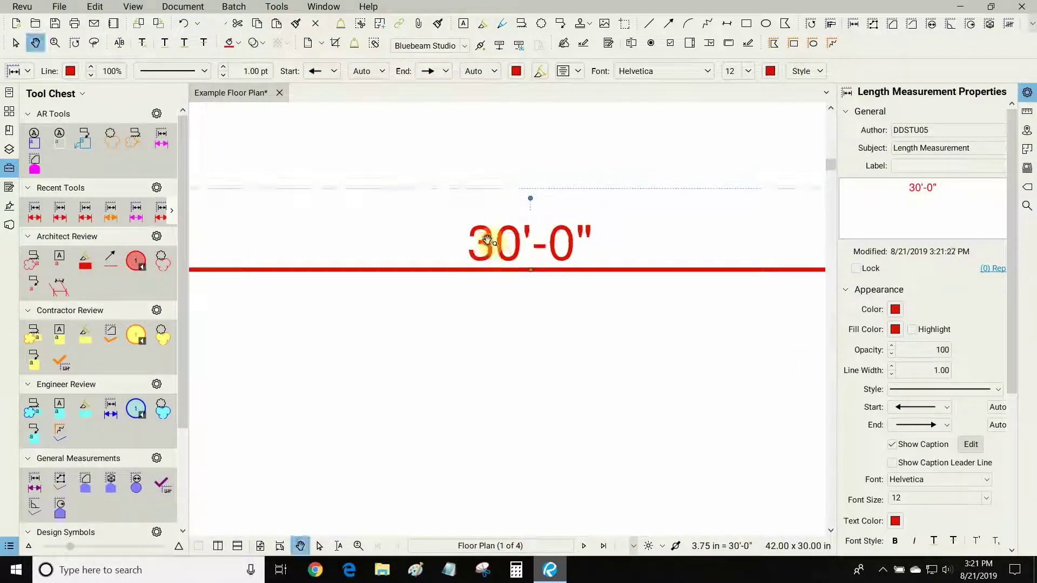
pyautogui.scroll(-3, 503, 190)
pyautogui.press('Escape')
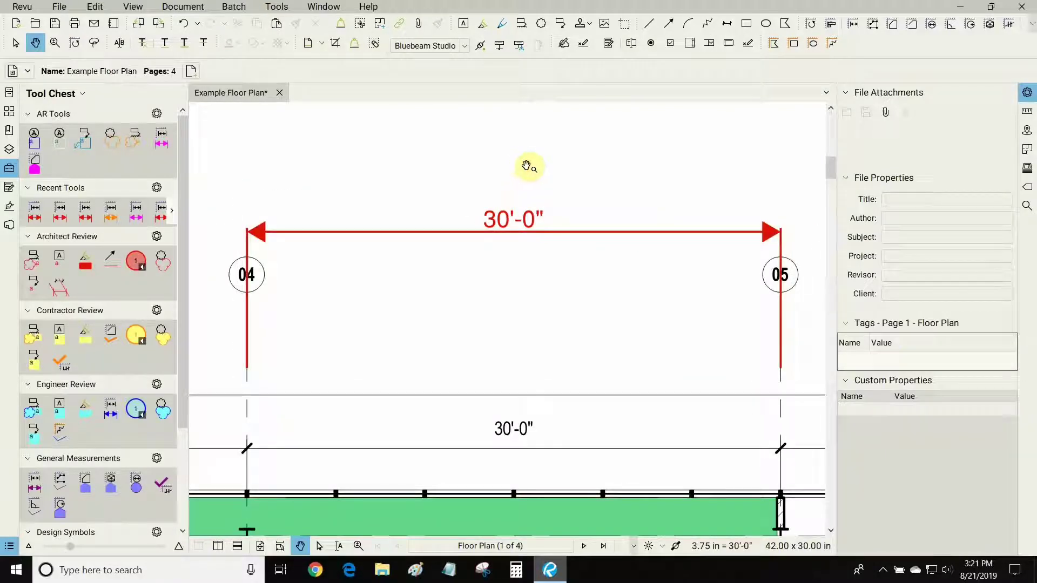
pyautogui.moveTo(526, 167); pyautogui.dragTo(533, 176)
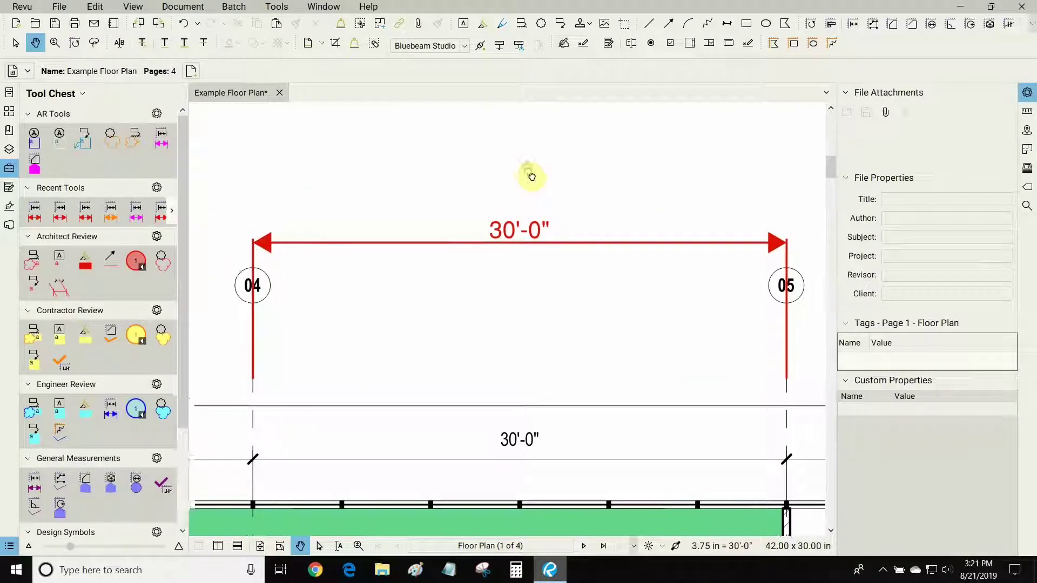
pyautogui.click(510, 243)
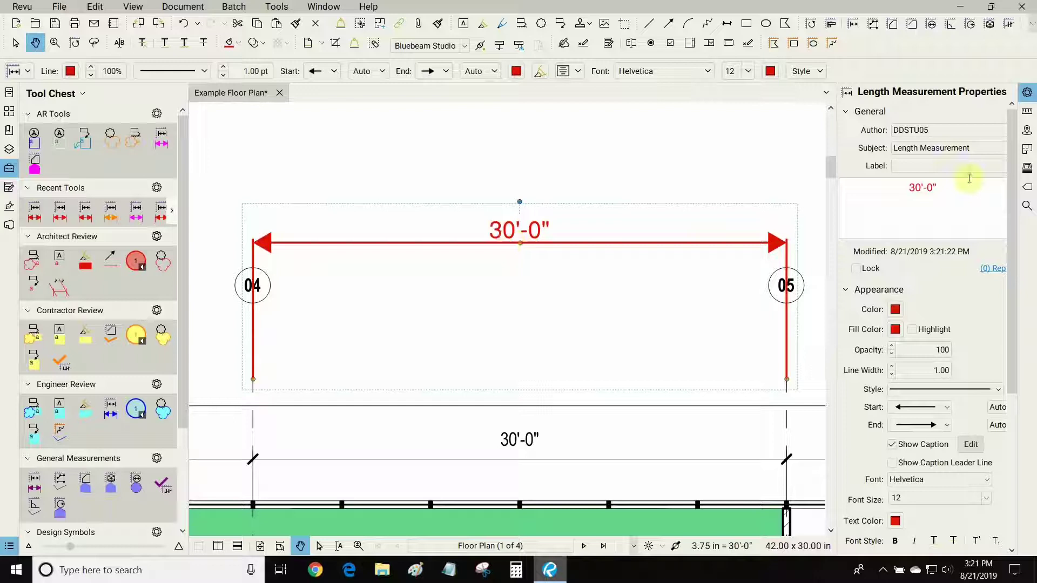
# Set the 30'-0" dimension's line colour, fill colour and caption text colour to magenta
pyautogui.moveTo(1013, 154); pyautogui.dragTo(1013, 221)
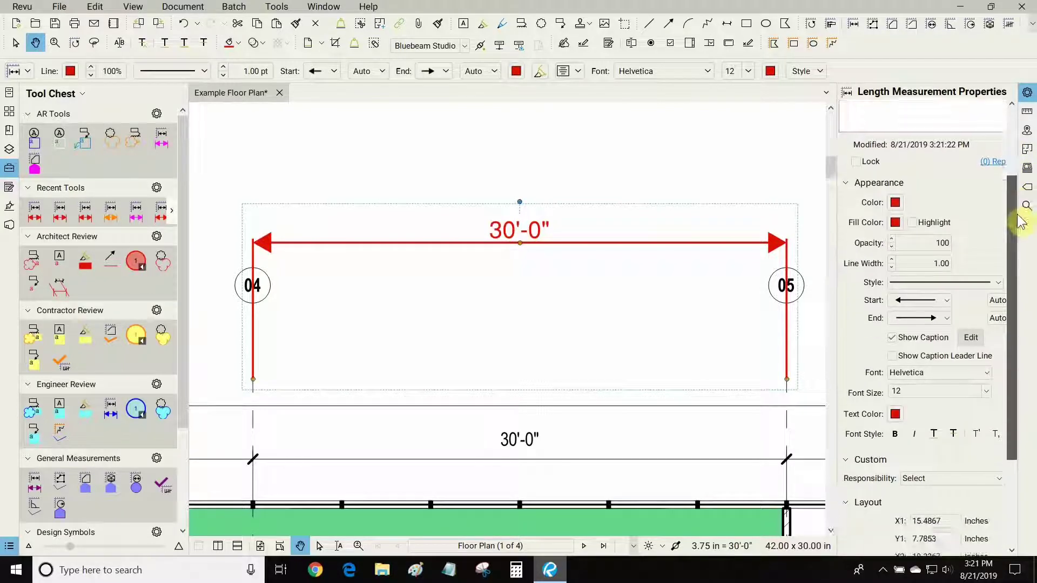
pyautogui.click(895, 203)
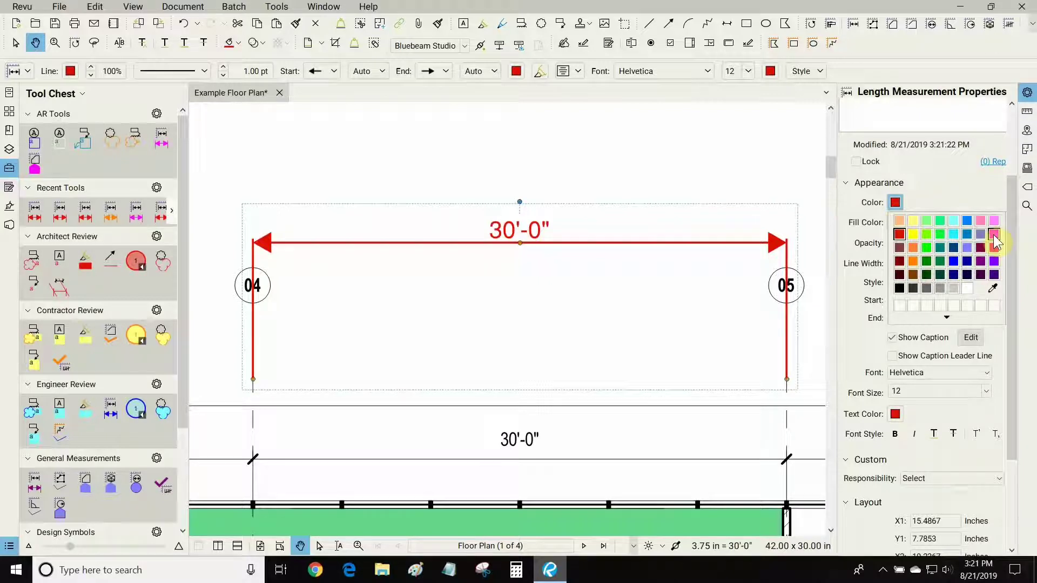
pyautogui.click(993, 234)
pyautogui.click(894, 224)
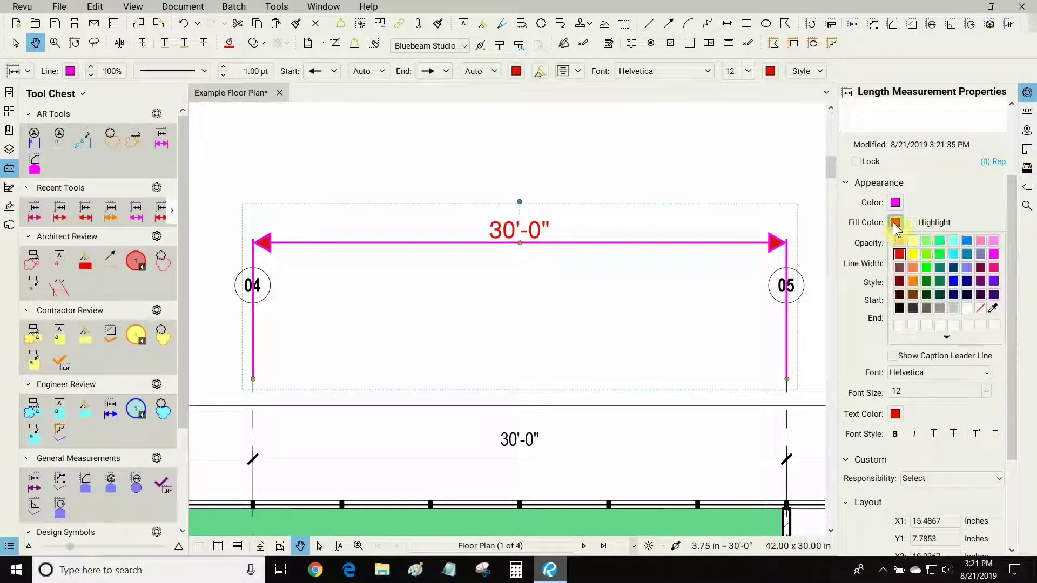
pyautogui.click(993, 255)
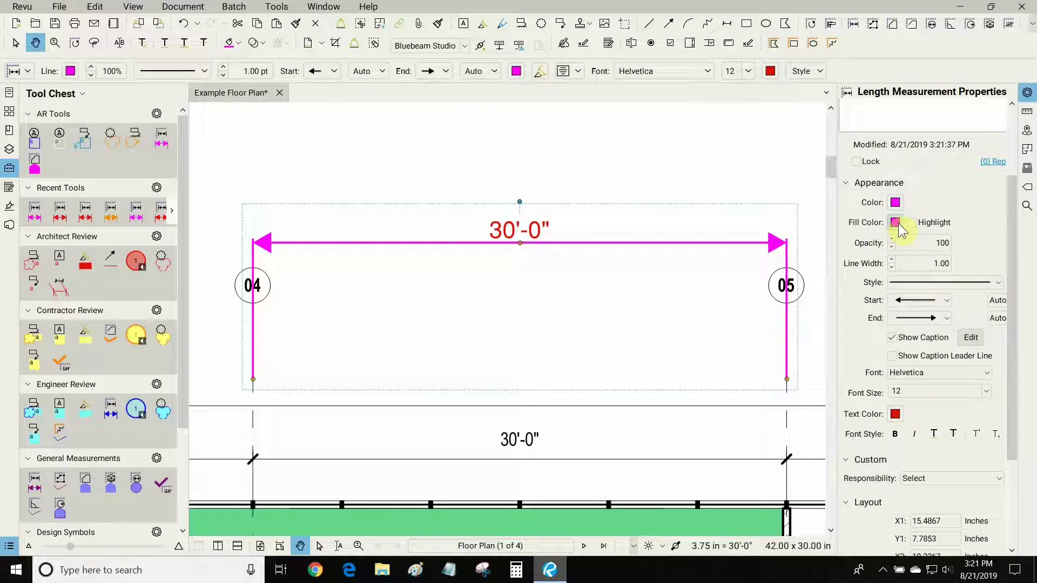
pyautogui.scroll(4, 262, 244)
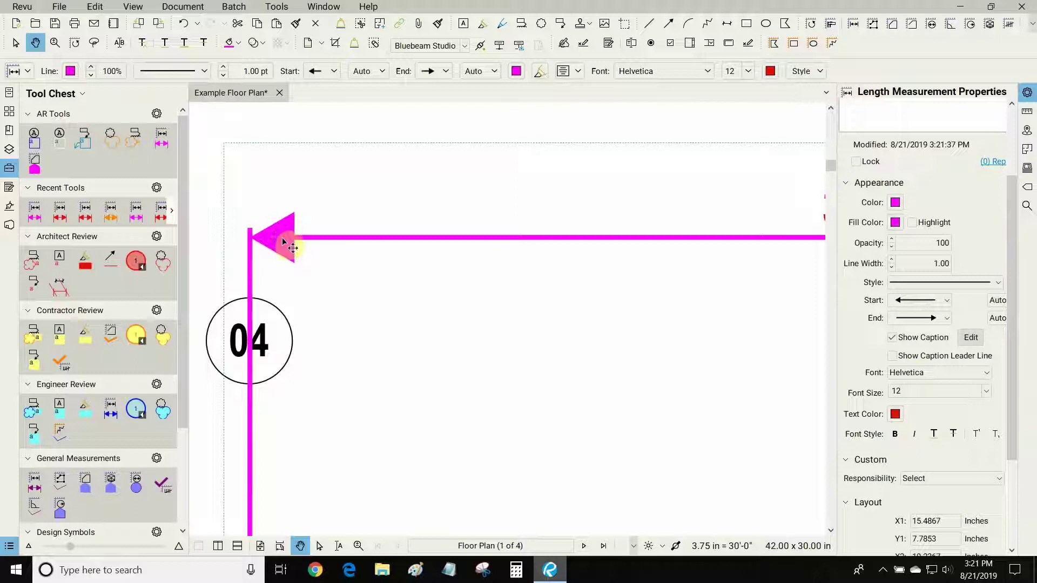
pyautogui.scroll(-4, 293, 248)
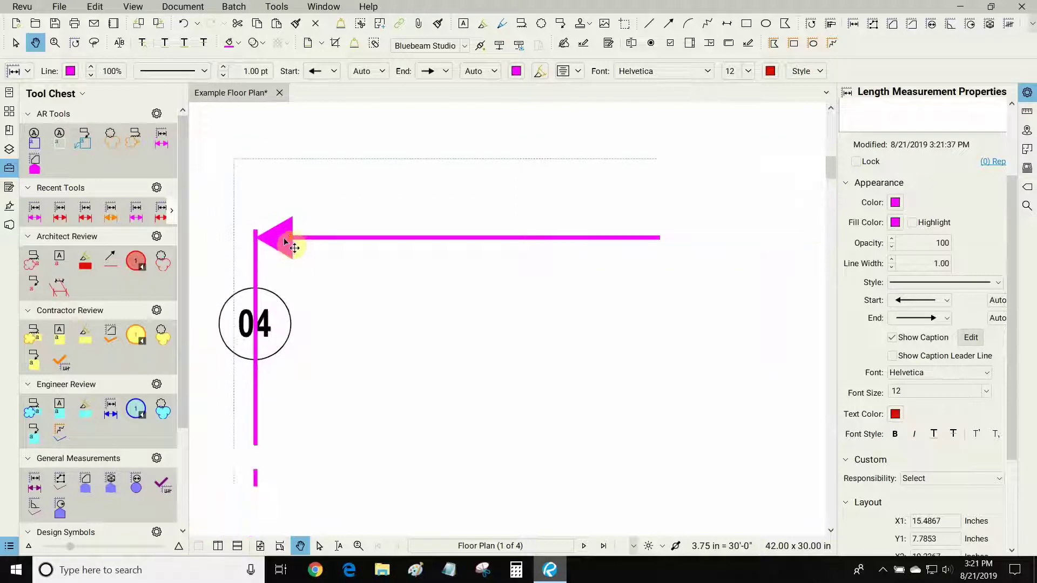
pyautogui.click(895, 414)
pyautogui.click(995, 451)
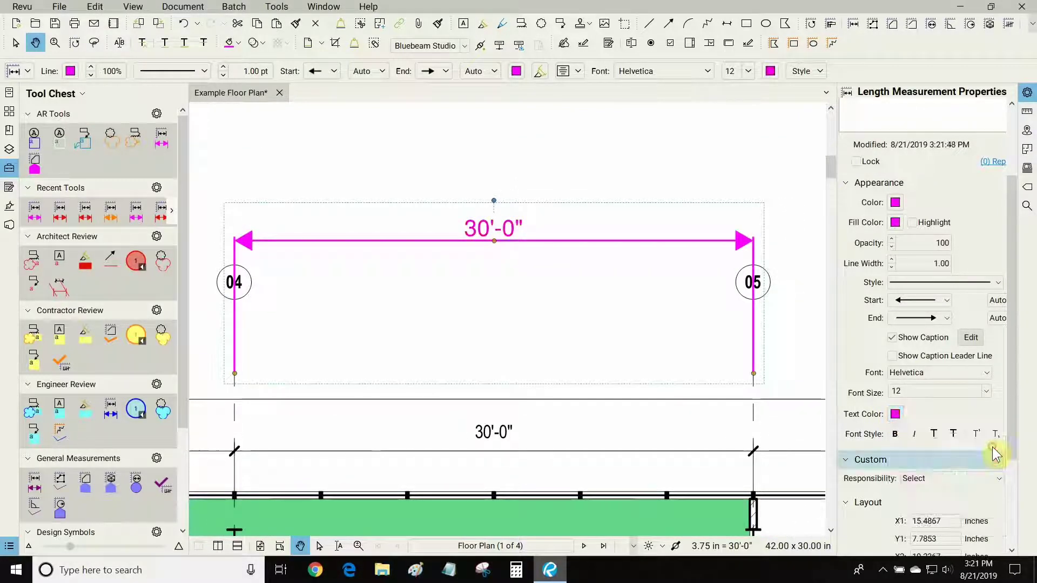
pyautogui.moveTo(567, 204)
pyautogui.mouseDown()
pyautogui.moveTo(586, 190)
pyautogui.moveTo(606, 195)
pyautogui.mouseUp()
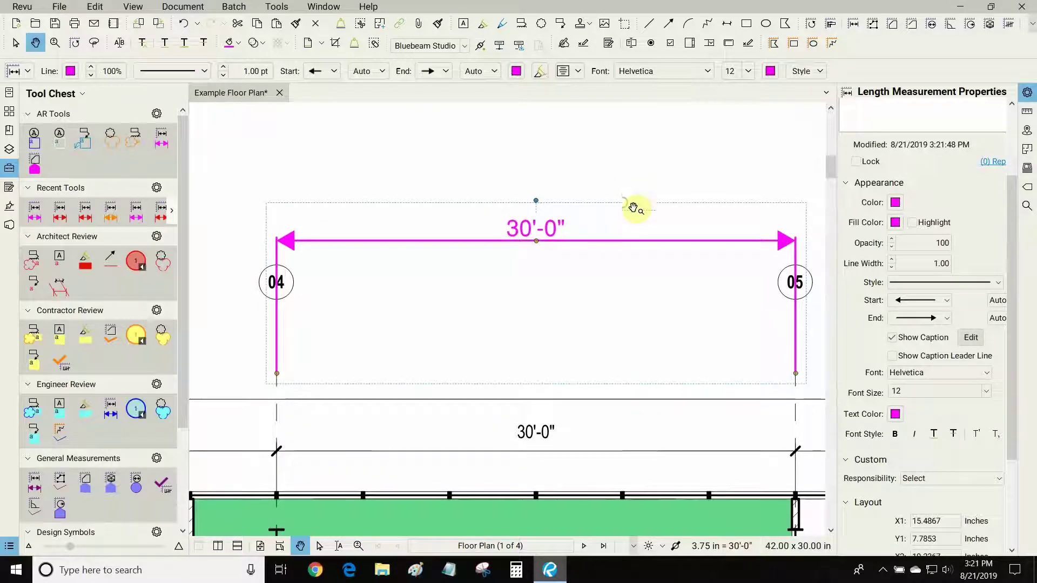
pyautogui.click(891, 247)
pyautogui.click(891, 248)
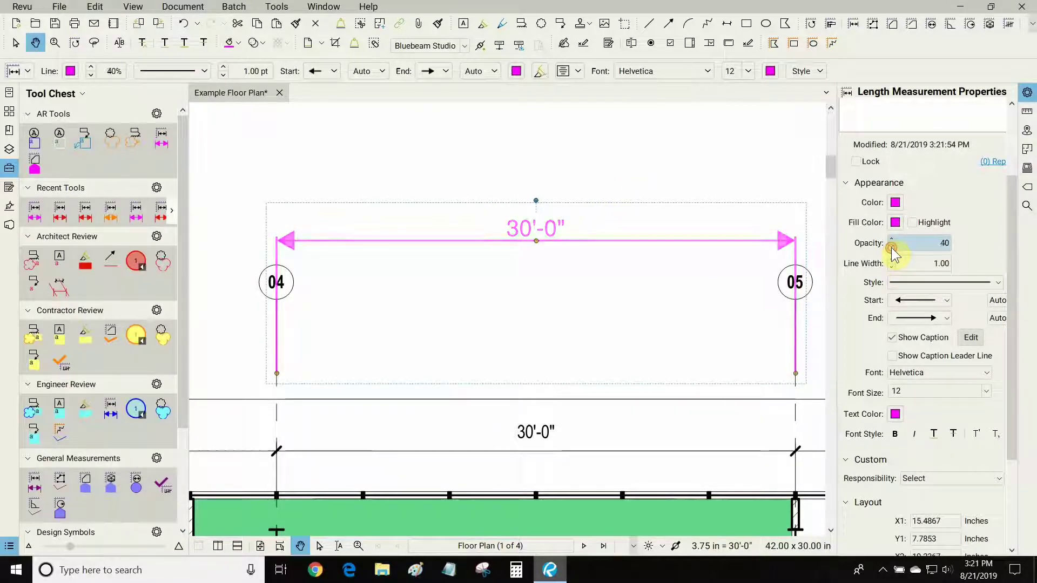
pyautogui.click(892, 247)
pyautogui.click(891, 247)
pyautogui.click(891, 245)
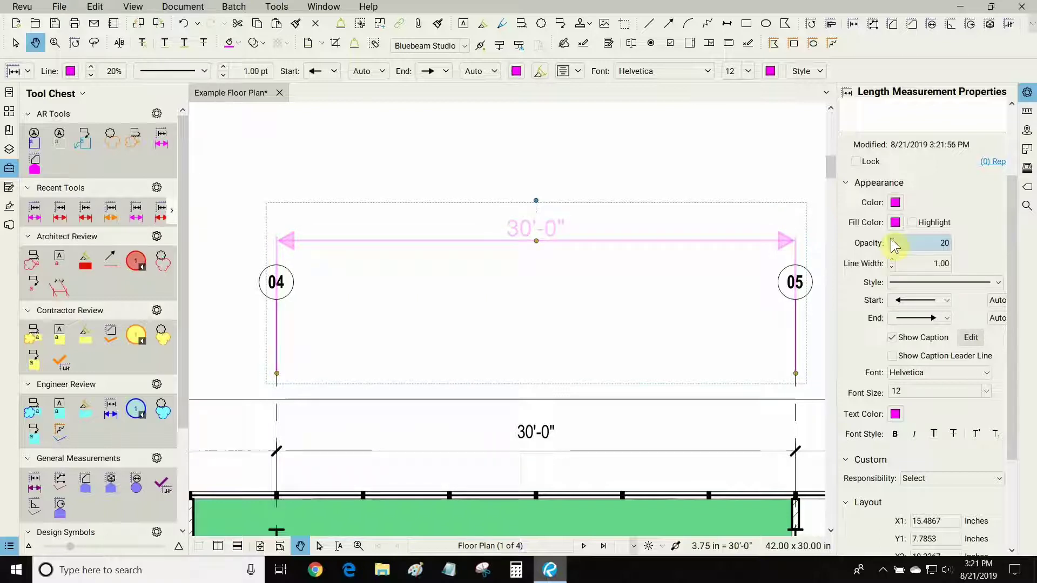
pyautogui.click(892, 240)
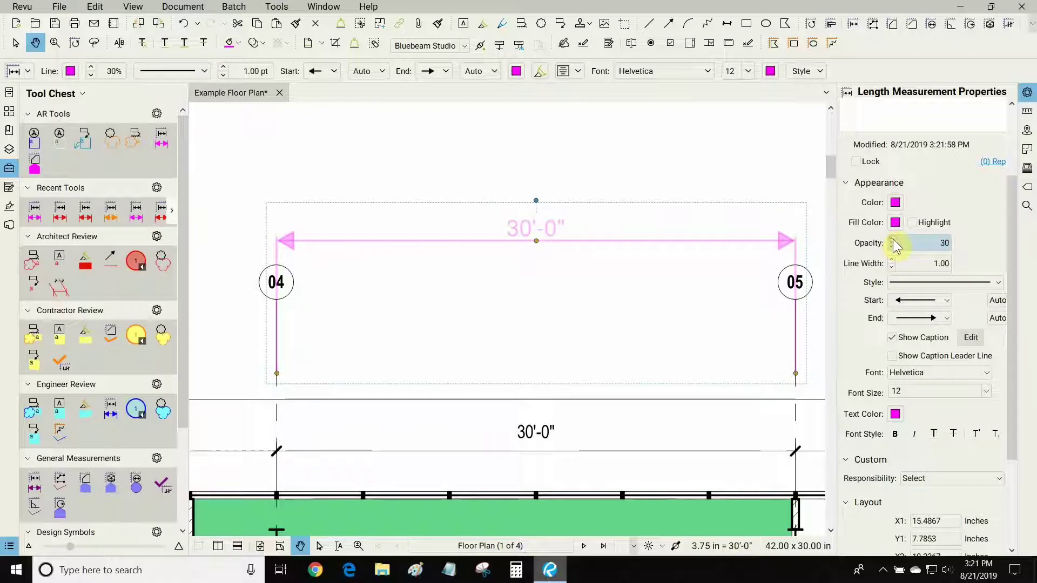
pyautogui.click(892, 240)
pyautogui.click(893, 240)
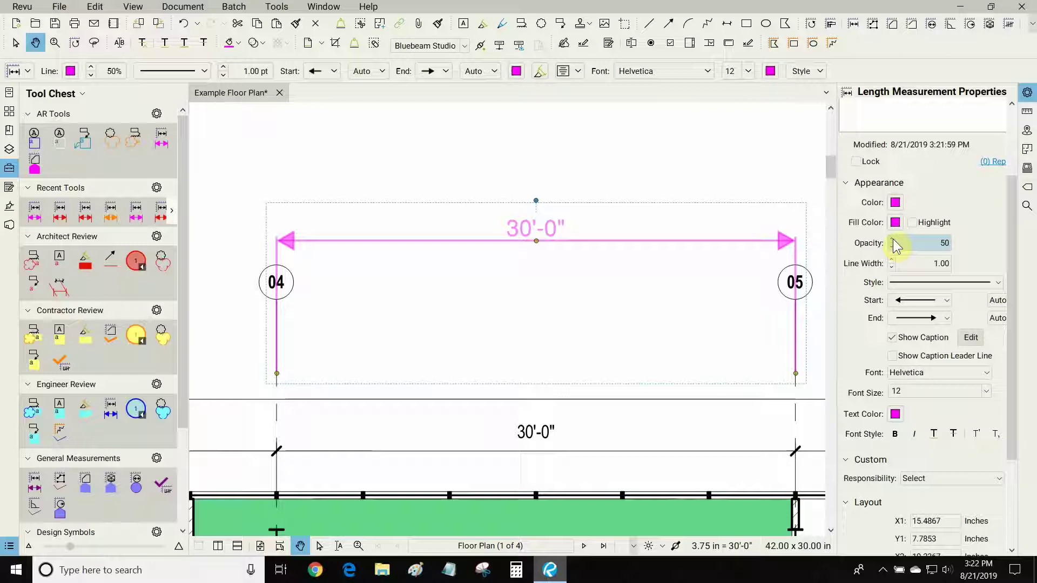
pyautogui.click(892, 240)
pyautogui.click(892, 240)
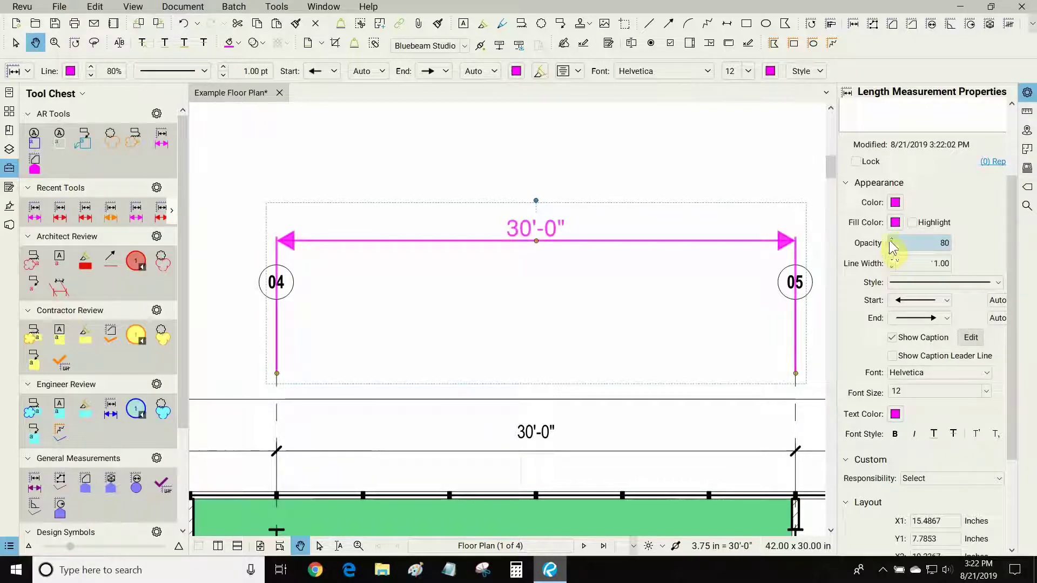
pyautogui.click(892, 239)
pyautogui.click(892, 240)
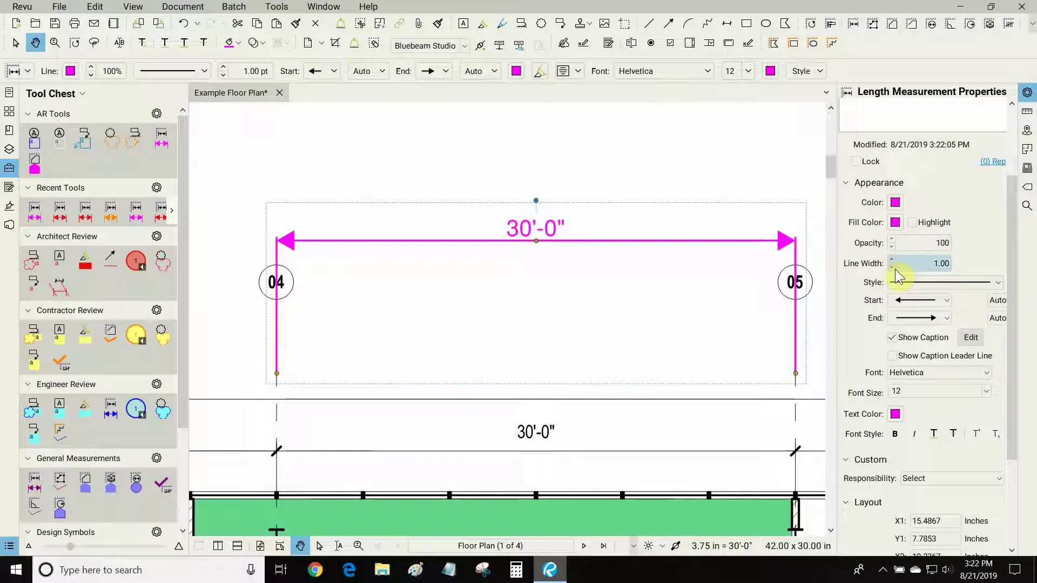
# Give the magenta 30'-0" dimension a line width of 1.25 pt
pyautogui.click(893, 259)
pyautogui.click(893, 259)
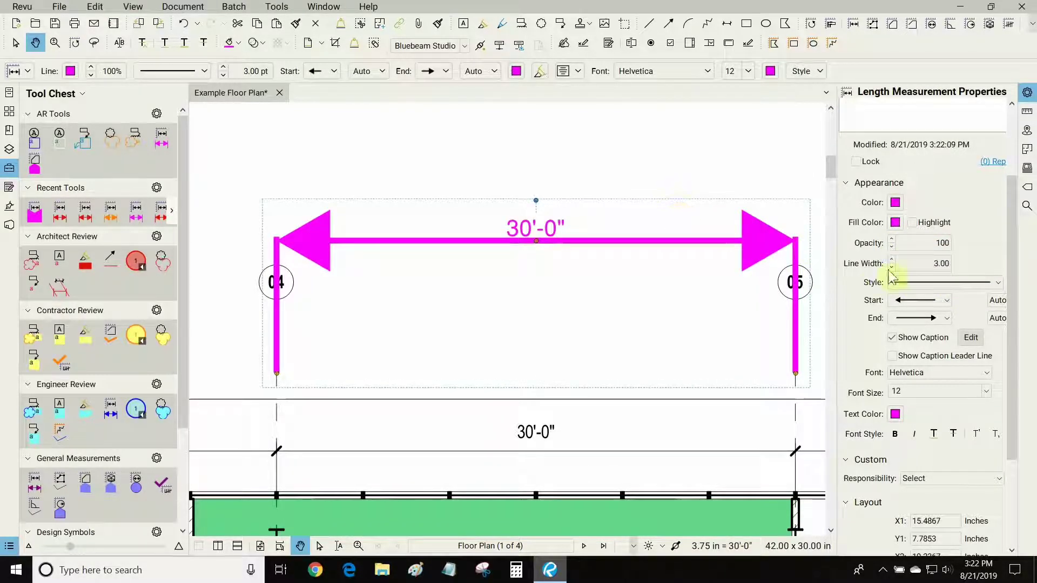
pyautogui.click(892, 268)
pyautogui.click(892, 268)
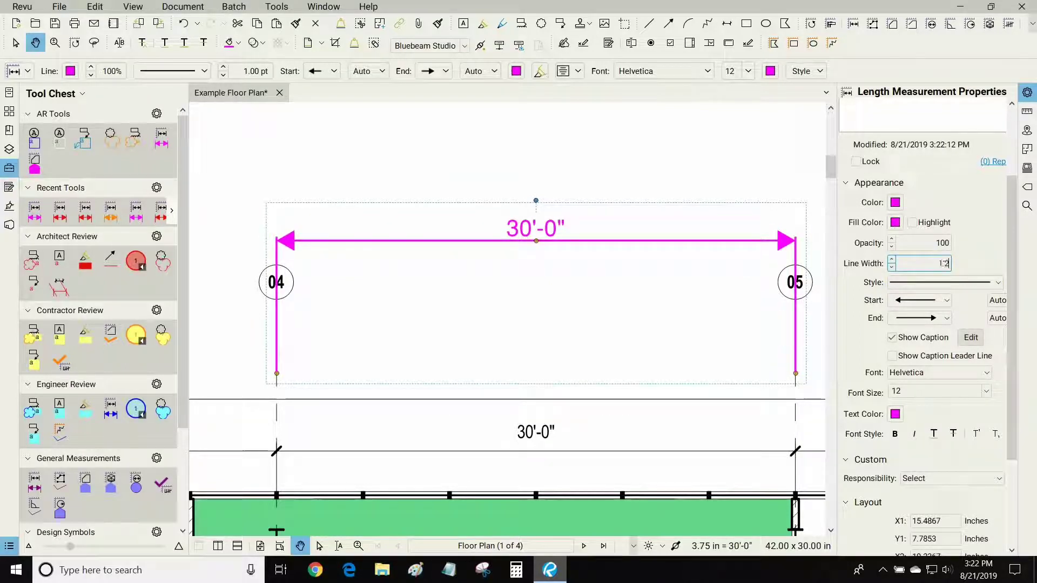
pyautogui.press('Return')
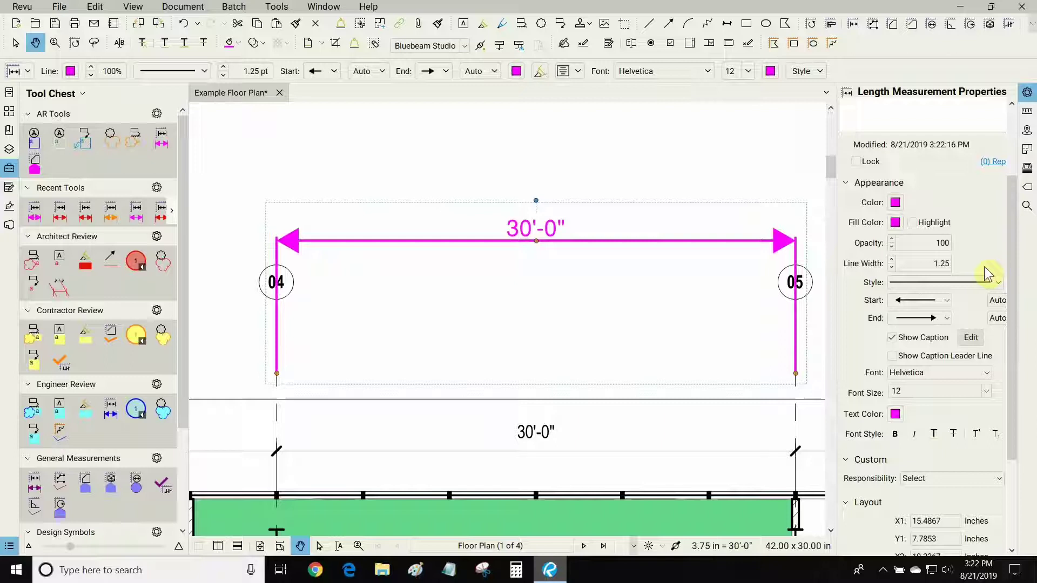
pyautogui.moveTo(722, 184); pyautogui.dragTo(697, 192)
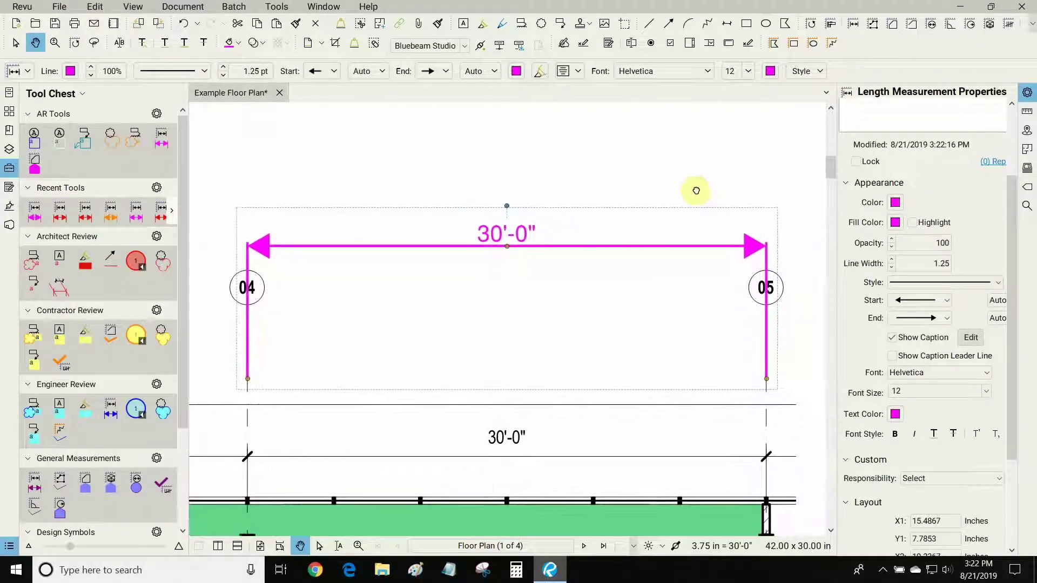
# Keep the line style Solid and set both start and end arrowheads to open arrows
pyautogui.click(997, 285)
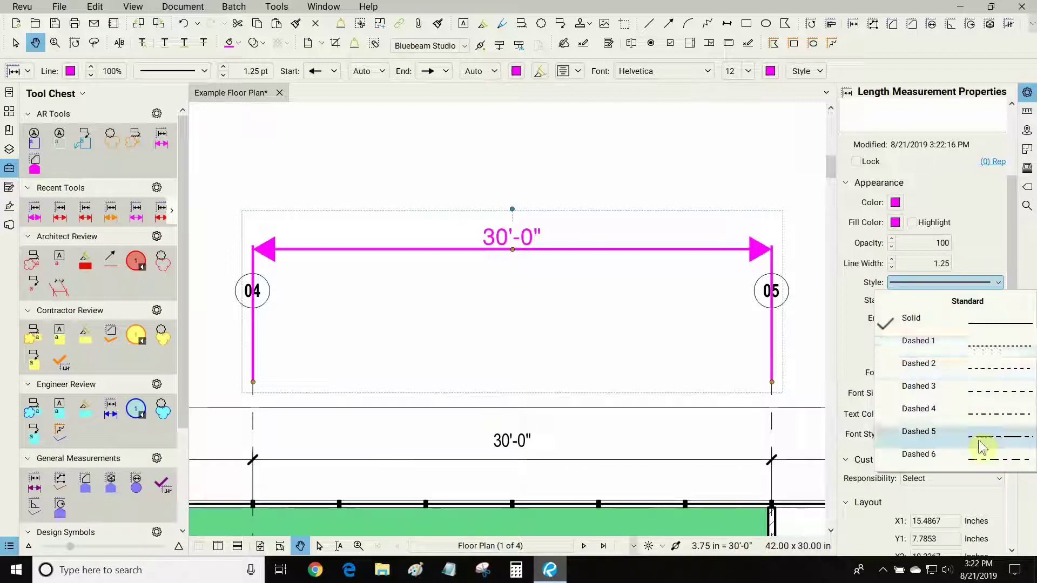
pyautogui.click(852, 300)
pyautogui.click(943, 304)
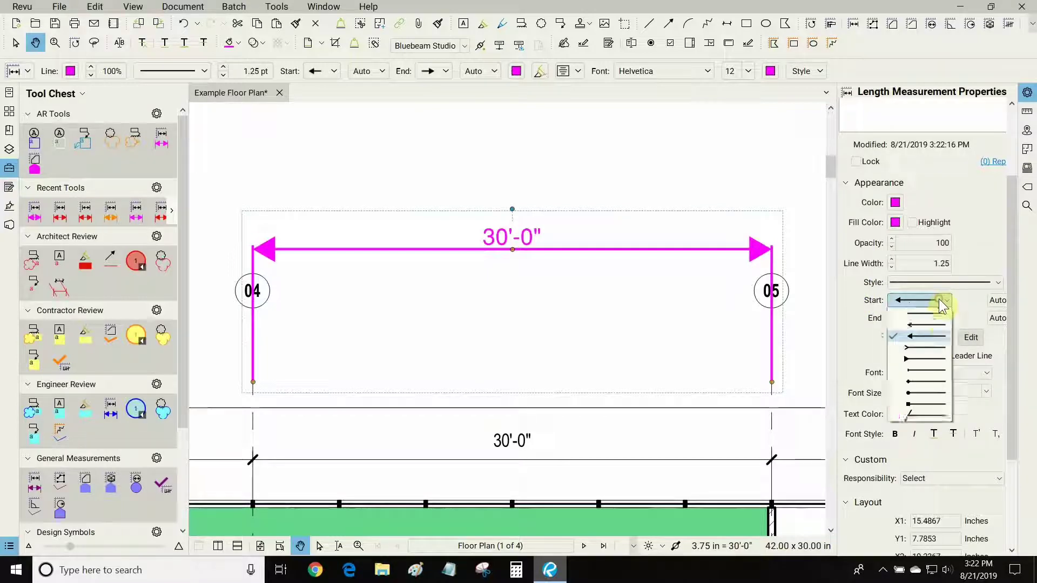
pyautogui.click(925, 325)
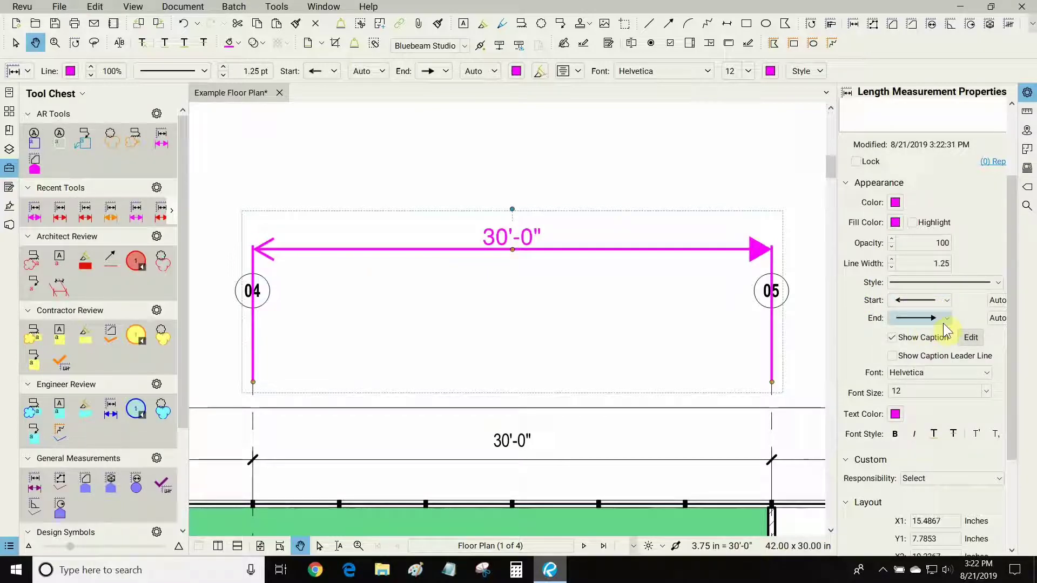
pyautogui.click(945, 318)
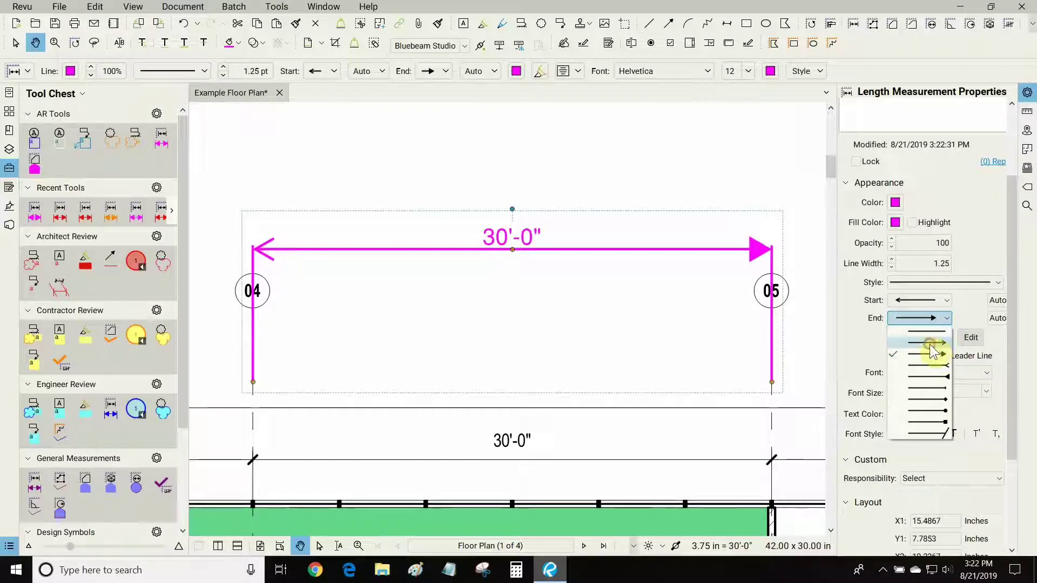
pyautogui.click(933, 346)
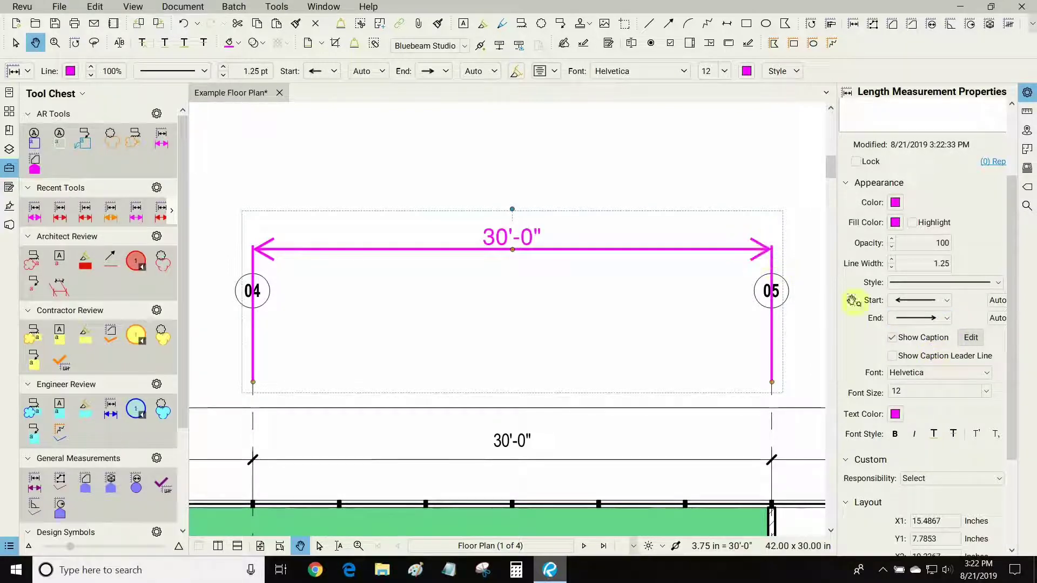
# Change the 30'-0" caption font from Helvetica 12 to Times-Roman, size 14
pyautogui.click(986, 374)
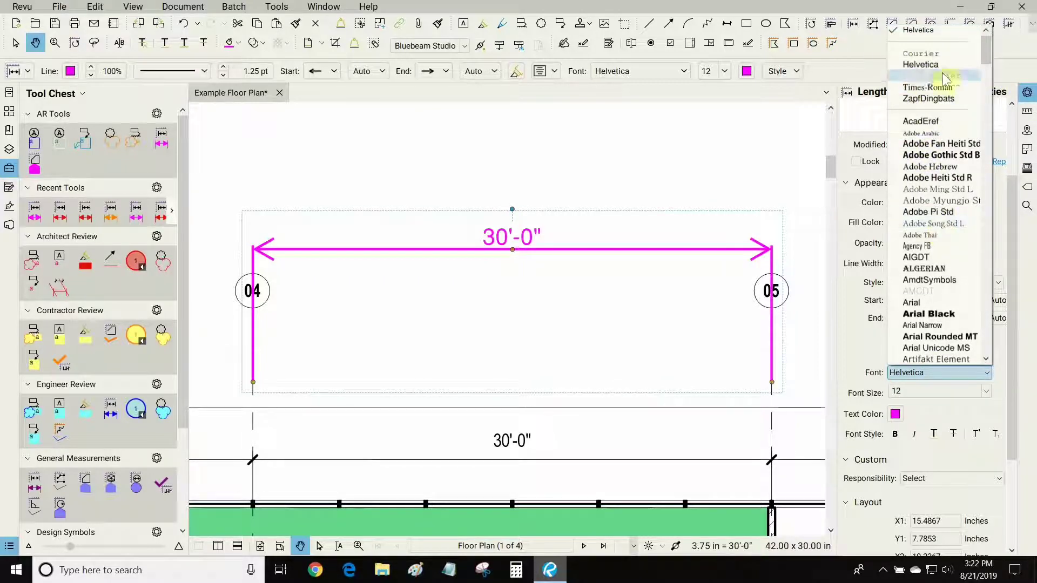
pyautogui.click(937, 88)
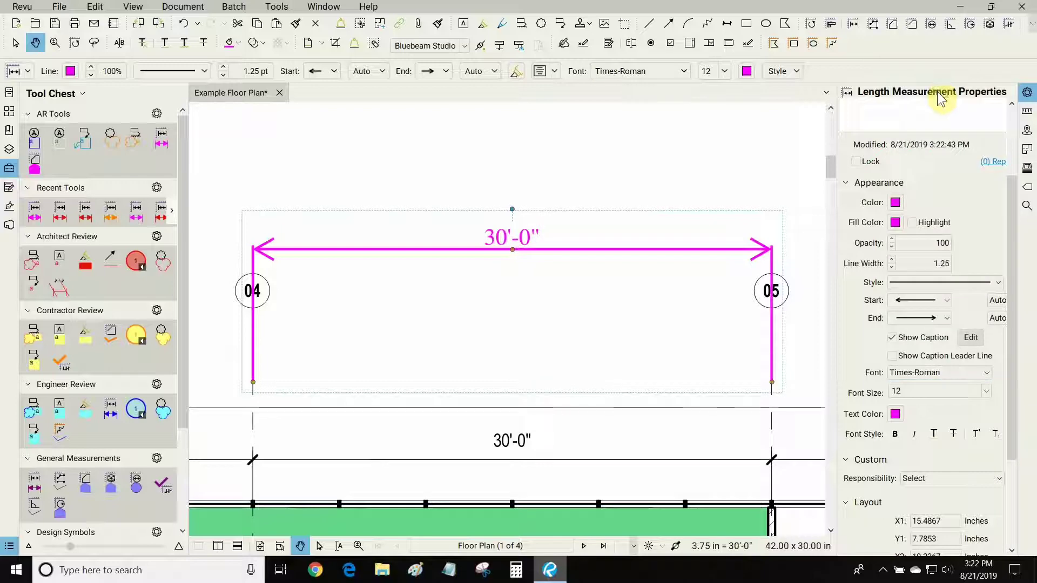
pyautogui.click(984, 392)
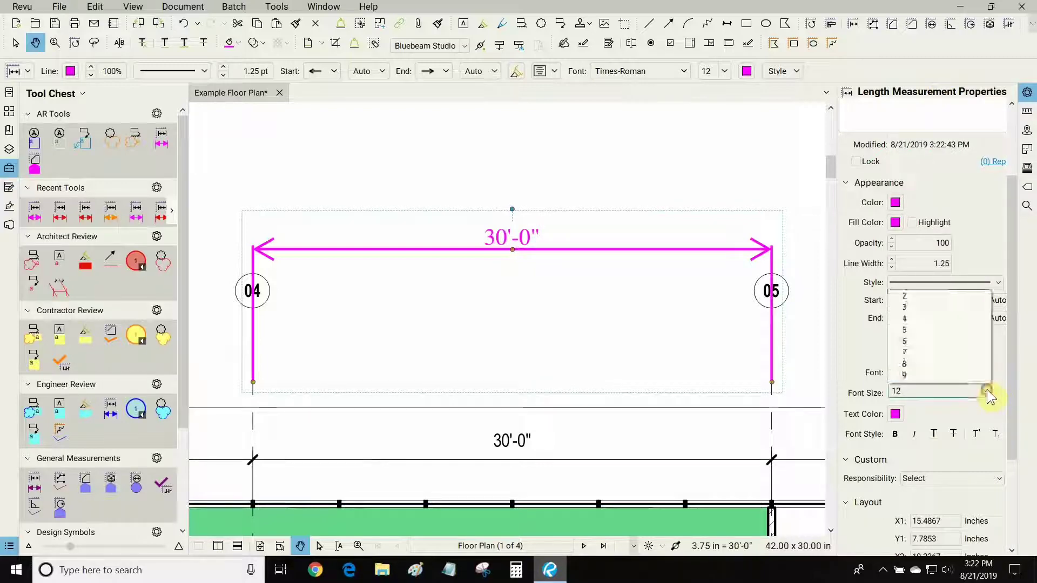
pyautogui.click(921, 263)
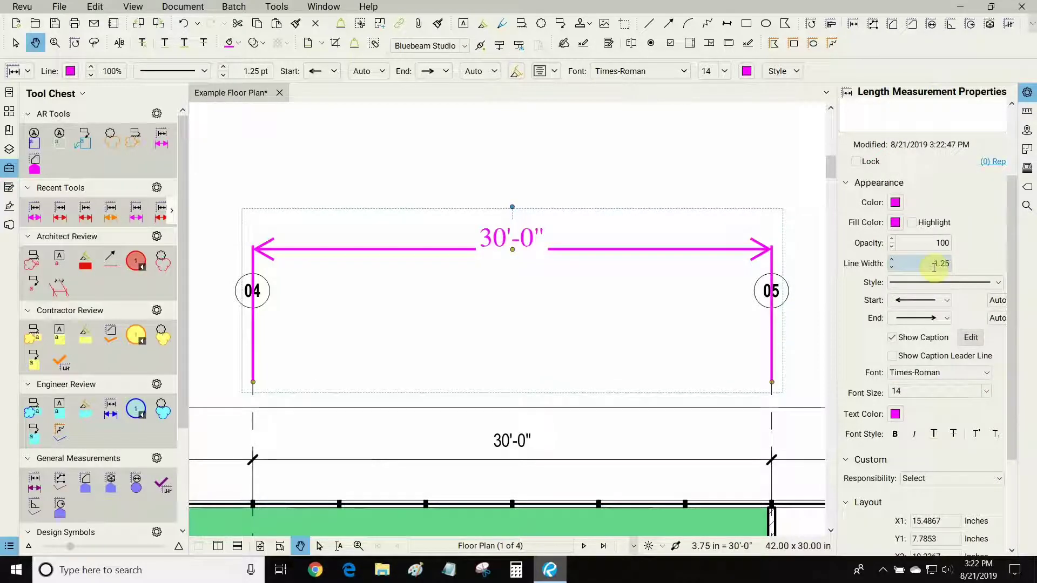
# Nudge the enlarged 30'-0" caption up just above its unbroken magenta line, then deselect
pyautogui.click(474, 185)
pyautogui.click(498, 239)
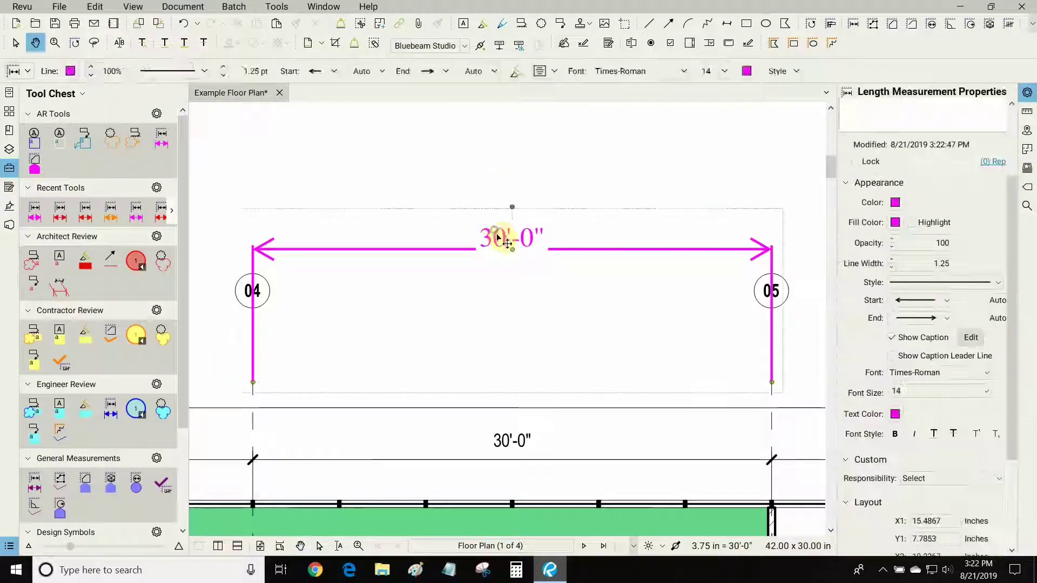
pyautogui.scroll(1, 496, 240)
pyautogui.scroll(1, 496, 239)
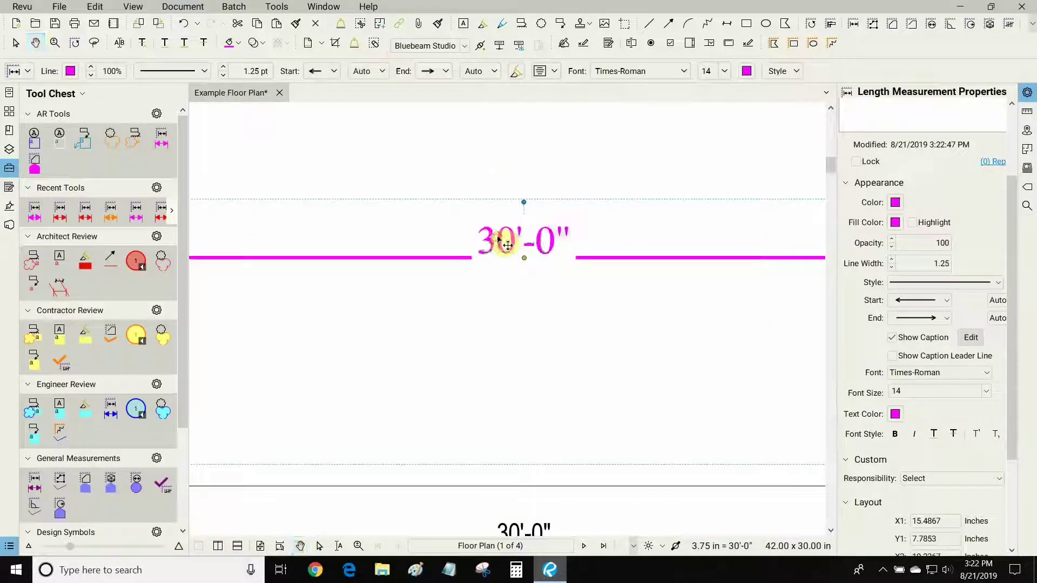
pyautogui.moveTo(496, 236); pyautogui.dragTo(496, 229)
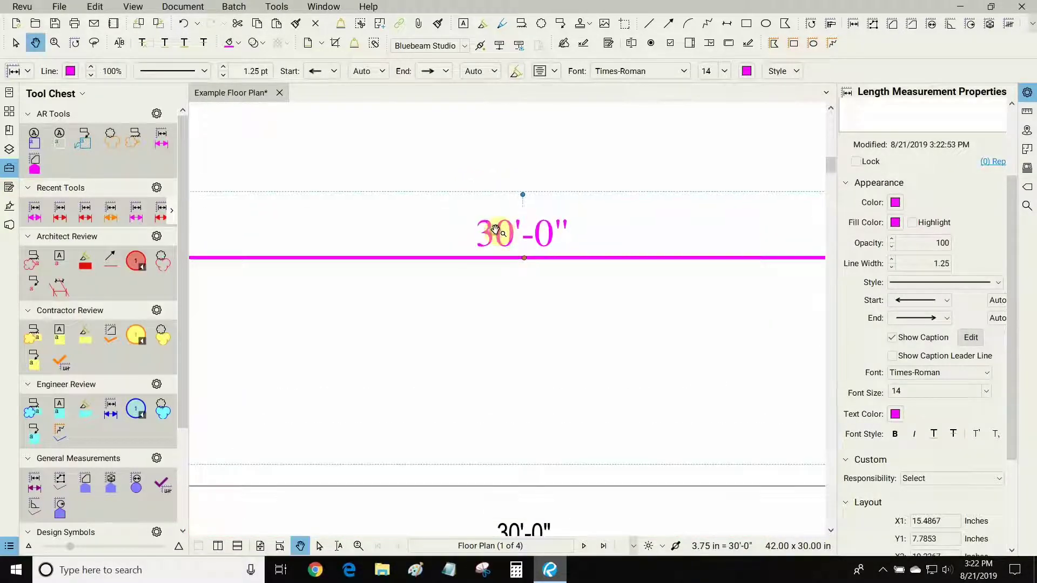
pyautogui.click(567, 263)
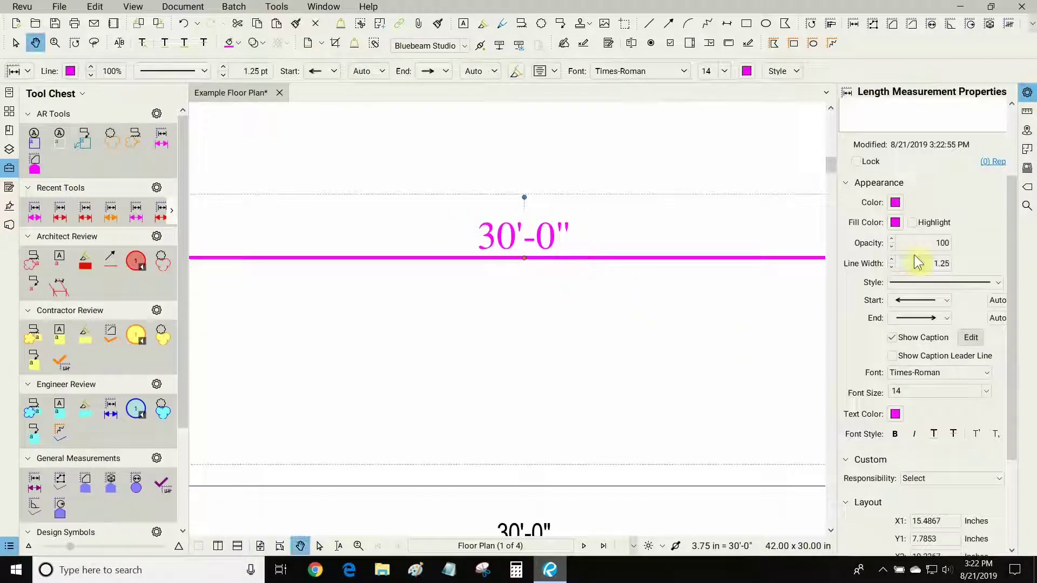
pyautogui.scroll(-2, 1017, 321)
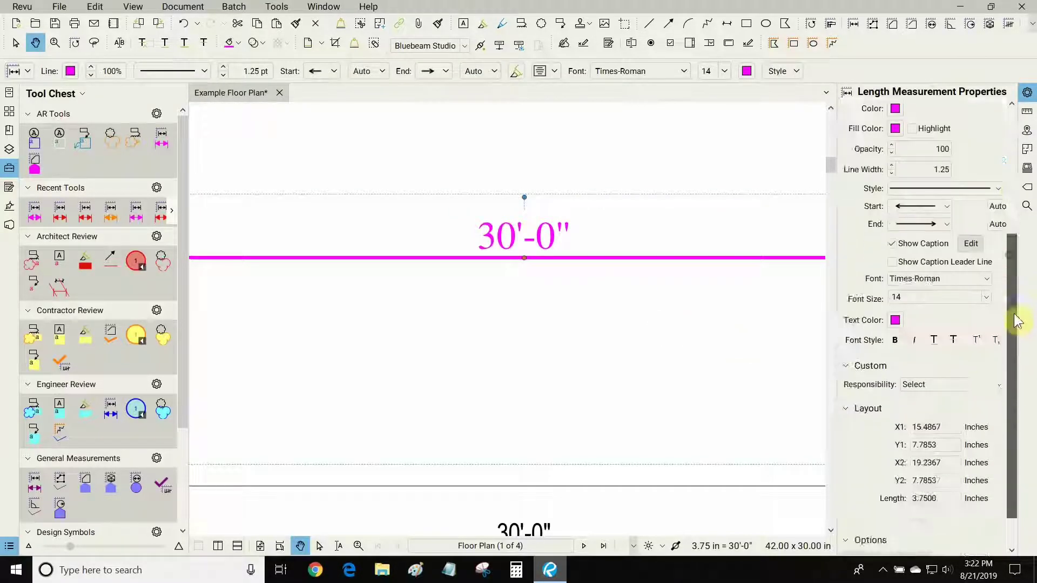
pyautogui.click(895, 340)
pyautogui.click(914, 340)
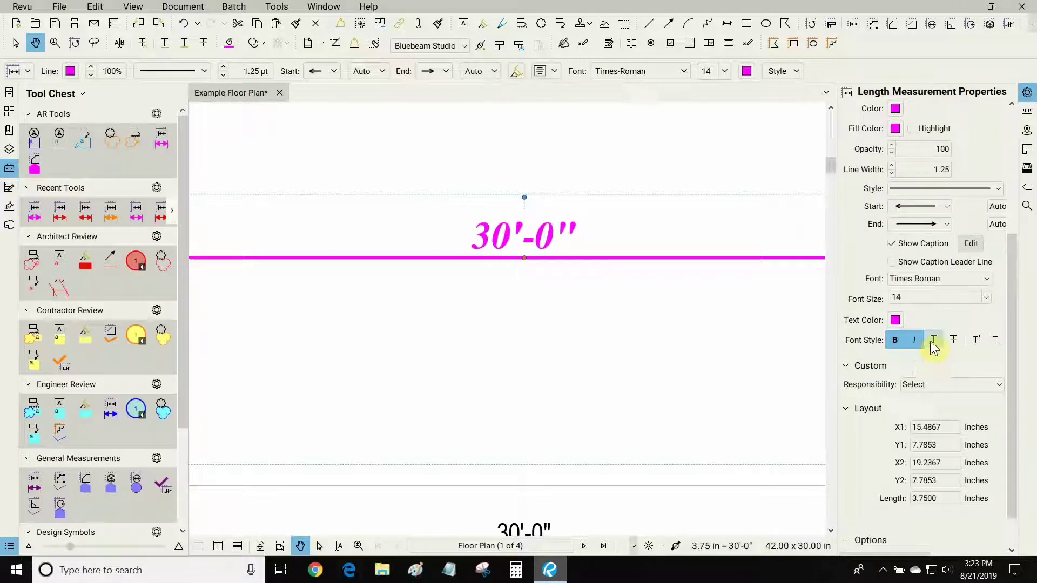
pyautogui.click(934, 340)
pyautogui.click(895, 340)
pyautogui.click(953, 340)
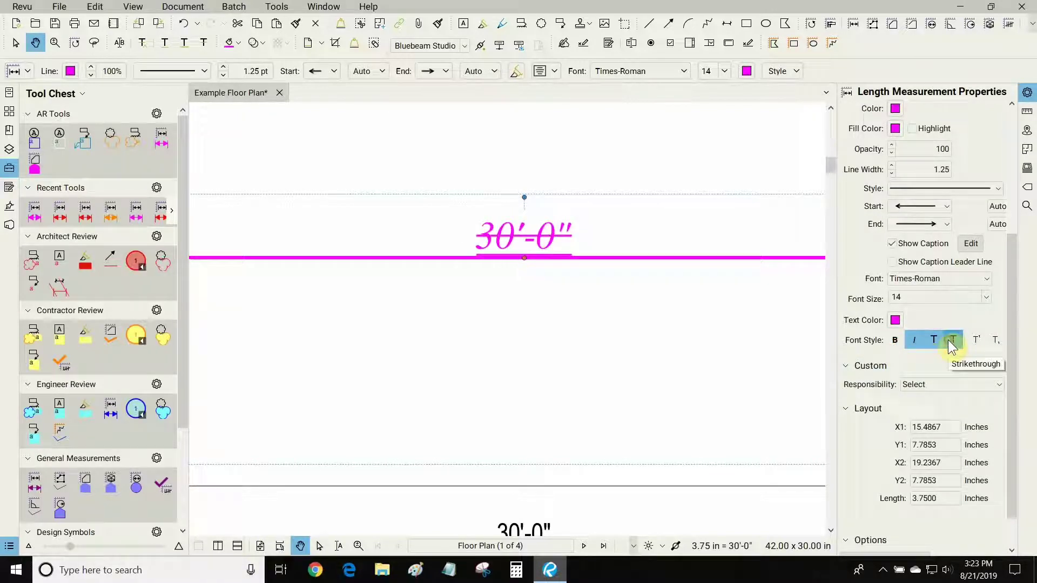
pyautogui.click(932, 344)
pyautogui.click(917, 343)
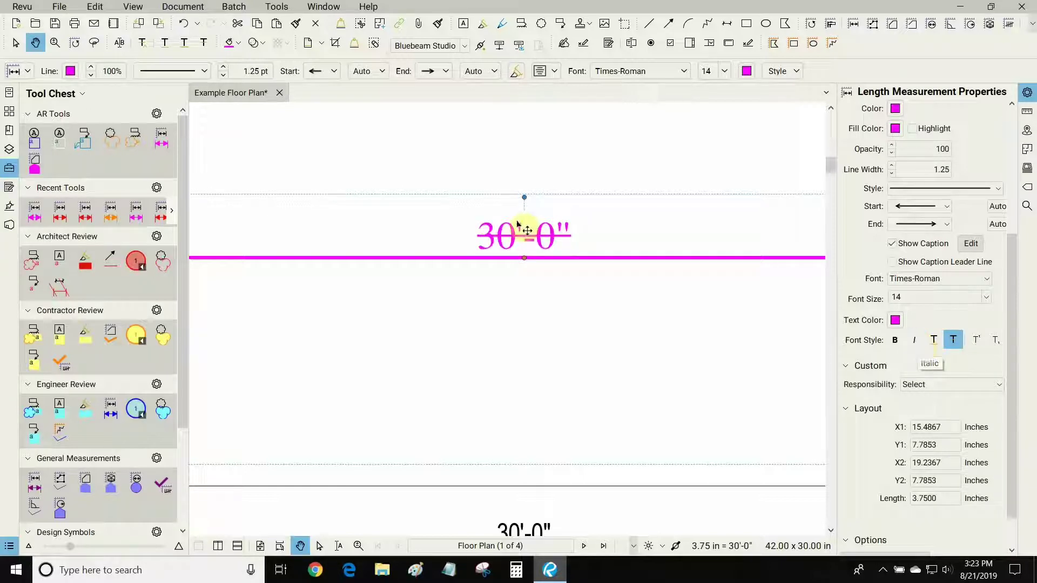
pyautogui.click(953, 343)
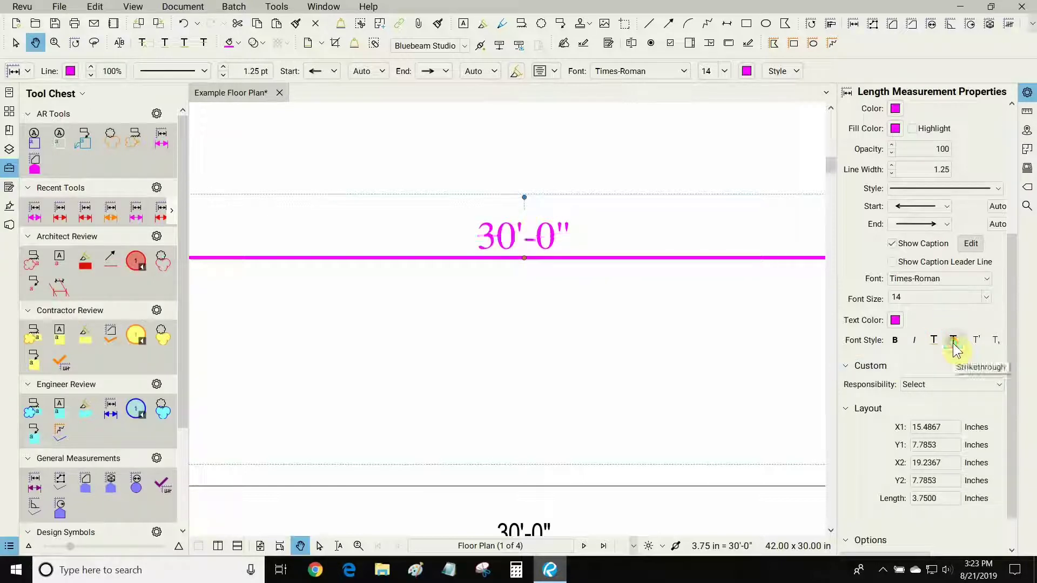
pyautogui.moveTo(1011, 296); pyautogui.dragTo(1023, 144)
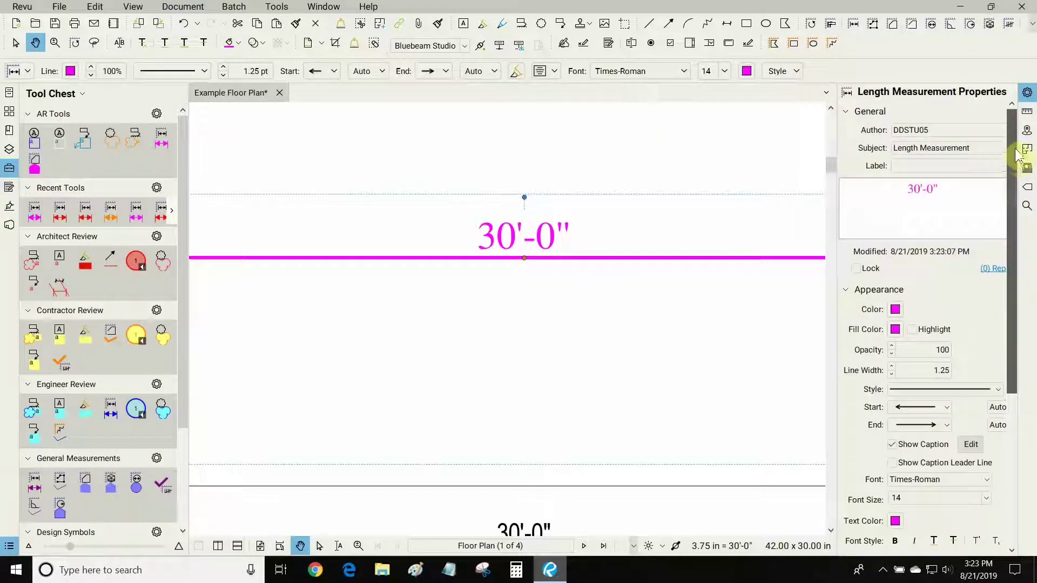